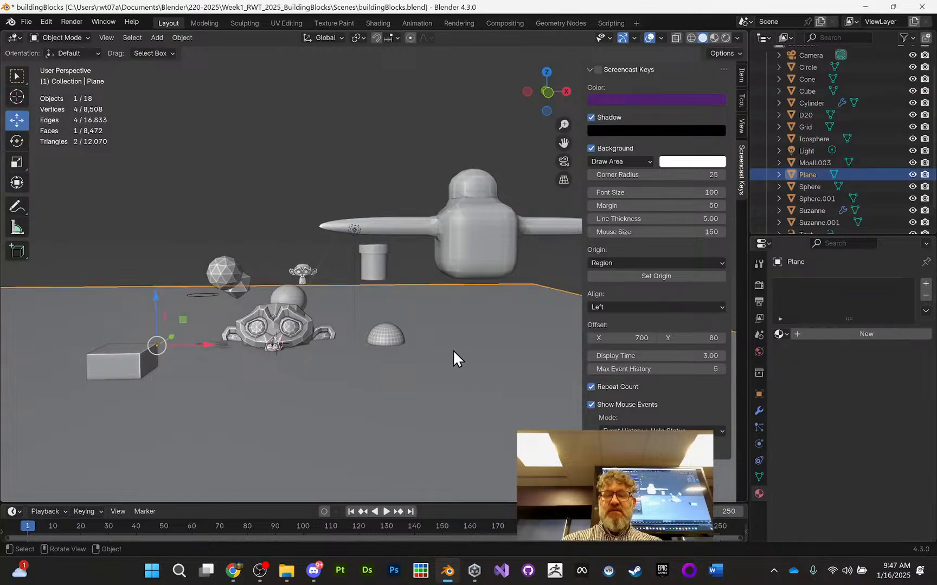
Lower the ground plane along the Z axis by about 1.42 m, plus a further 0.35 m
drag(157, 299, 168, 325)
middle_drag(407, 288, 332, 345)
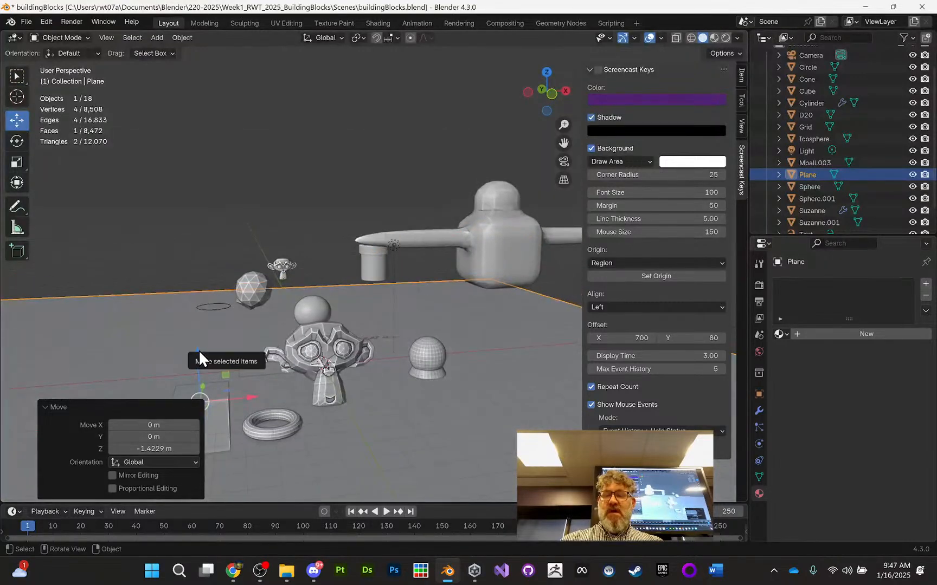
drag(199, 350, 199, 360)
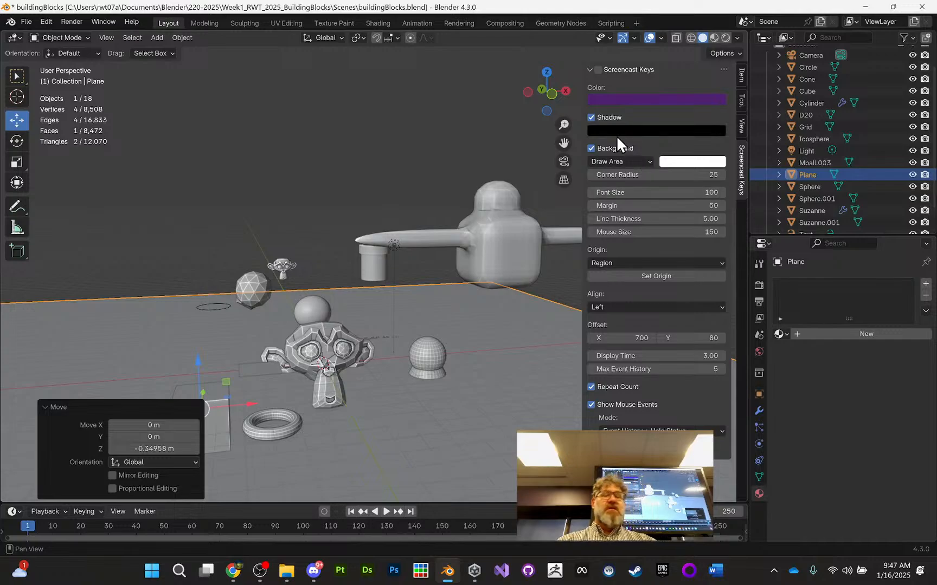
Enable the Screencast Keys display and clear the viewport by hiding the toolbar and sidebar and collapsing the Move settings
middle_drag(354, 280, 305, 270)
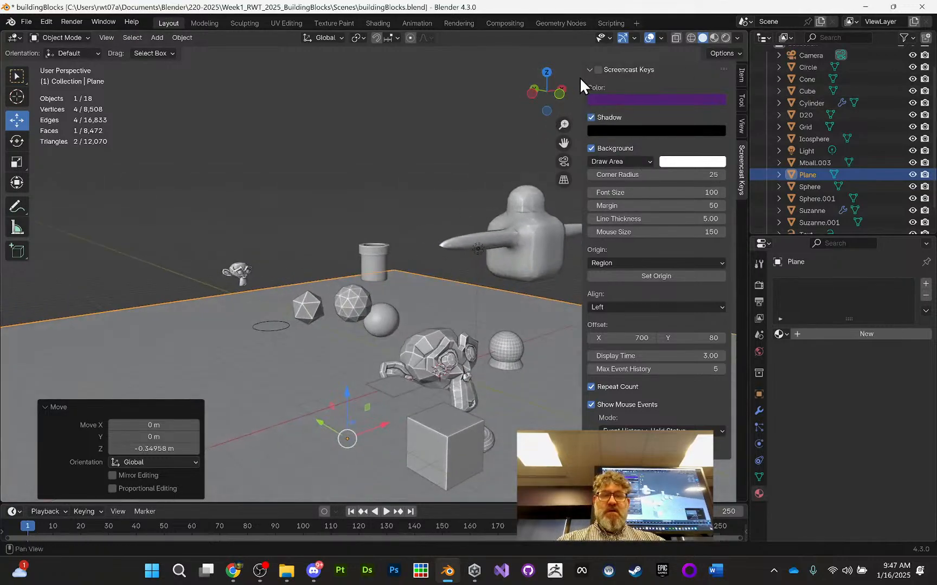
click(599, 71)
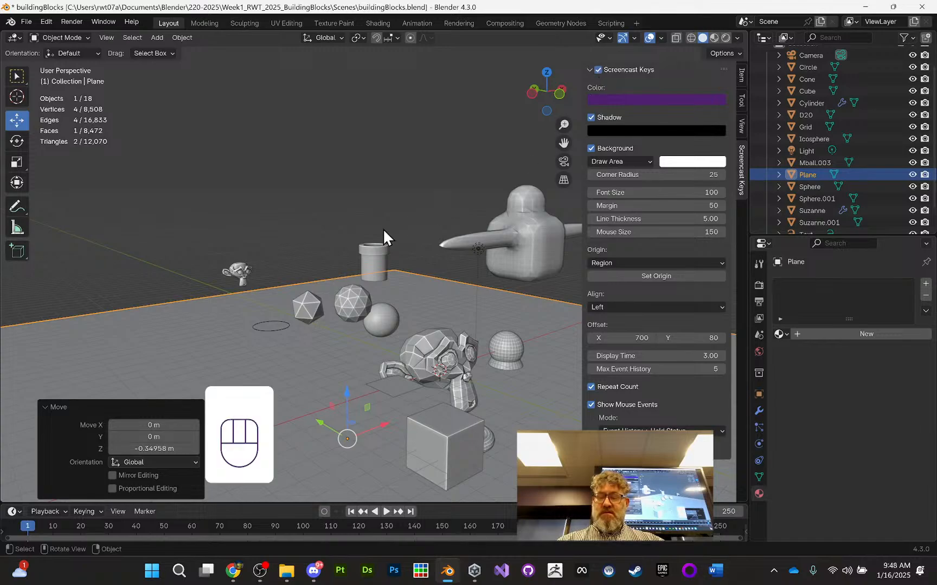
key(t)
key(n)
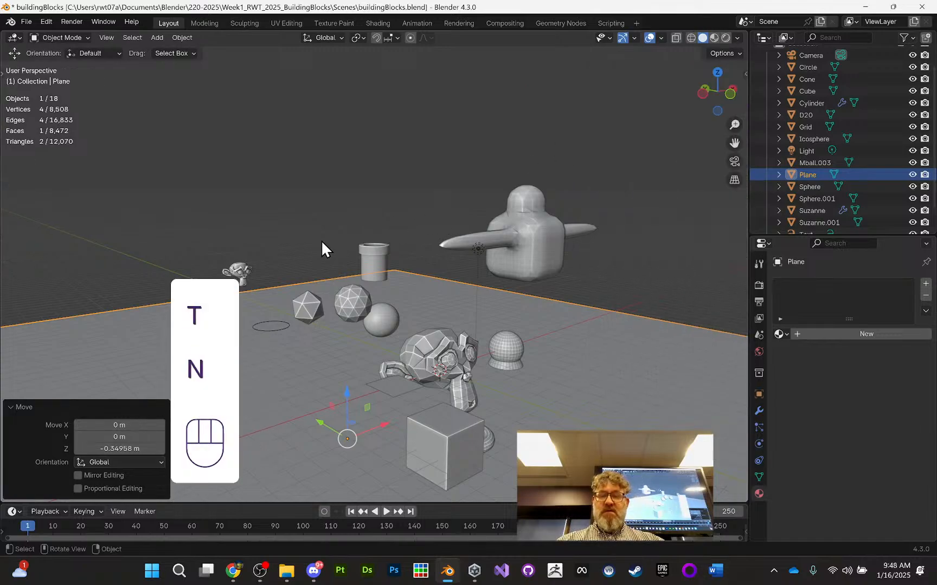
click(11, 406)
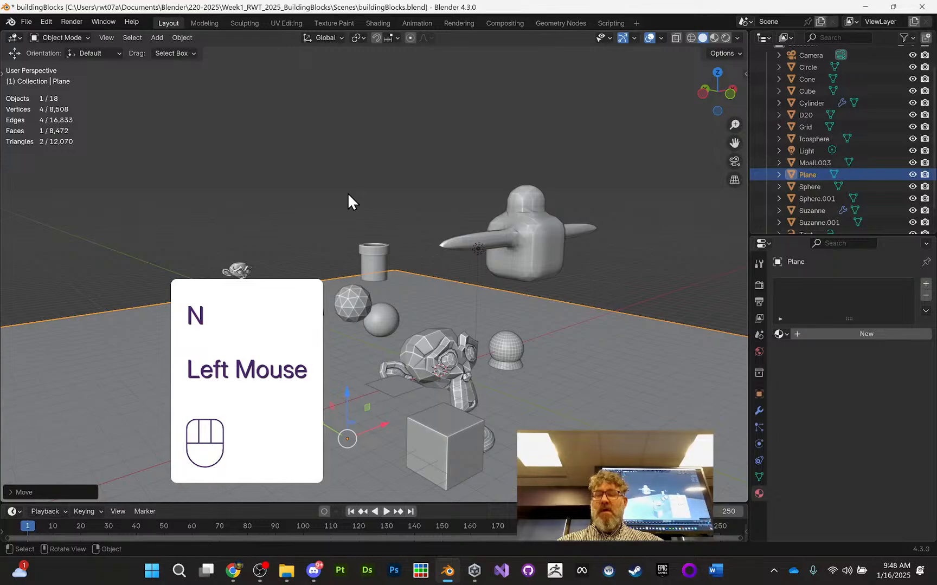
Switch the 3D viewport shading to Material Preview and view the objects from the front
middle_drag(509, 232, 520, 239)
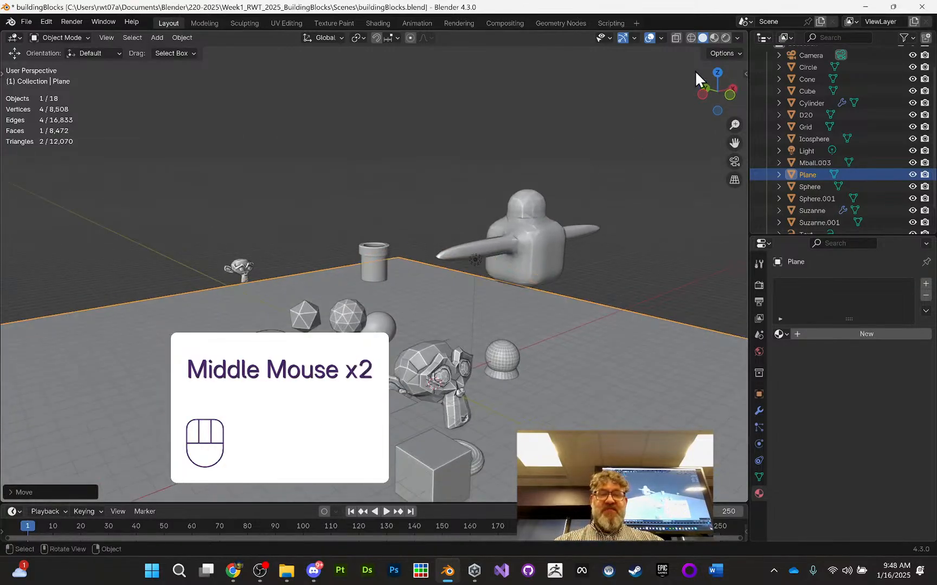
click(712, 38)
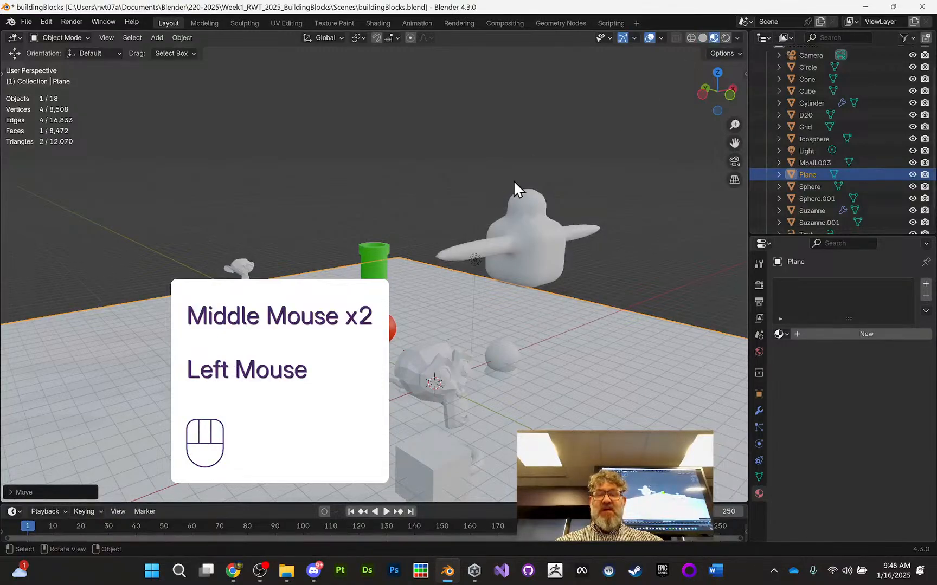
middle_drag(529, 157, 401, 200)
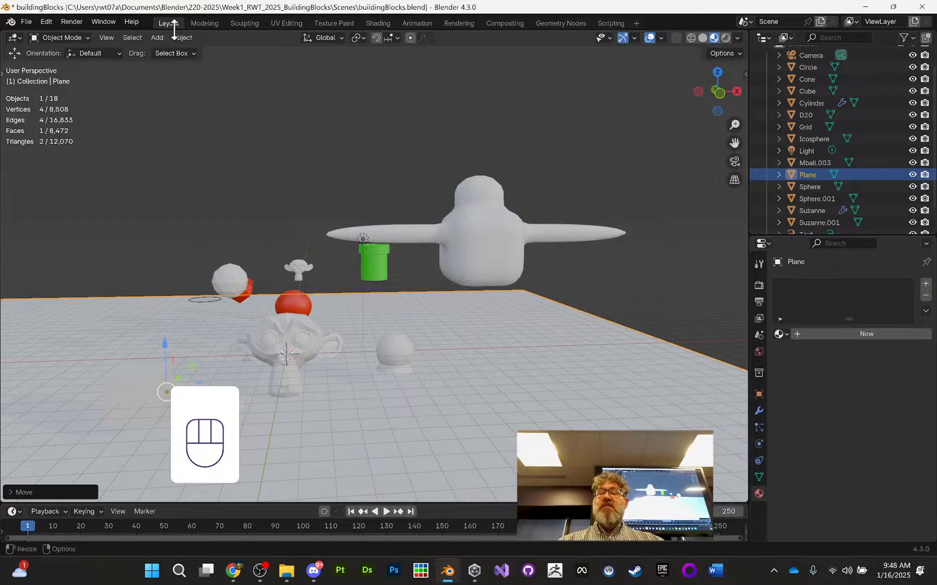
Look through the Modeling, Sculpting, UV Editing, Texture Paint, Shading, Animation, Rendering, Compositing, Geometry Nodes and Scripting workspaces, and return to Layout
click(203, 25)
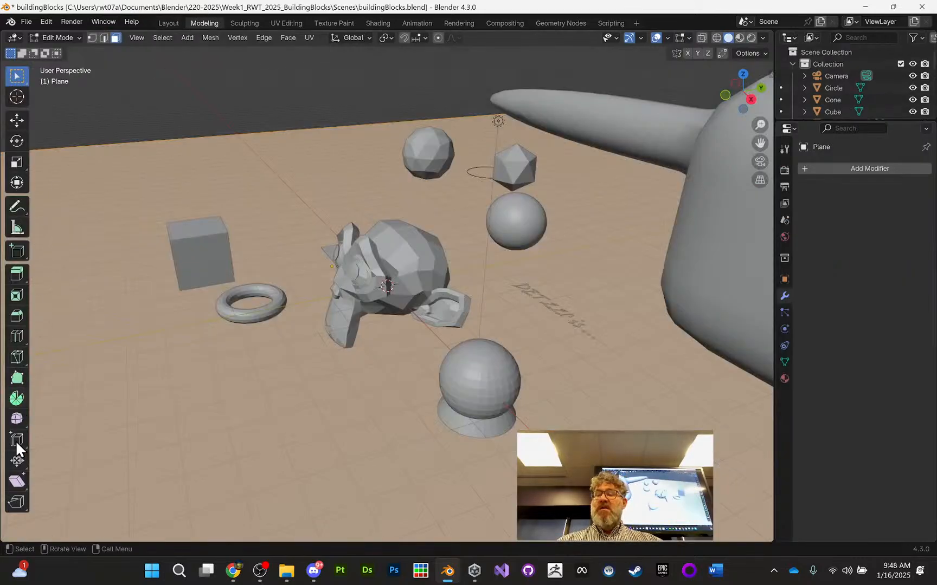
click(243, 22)
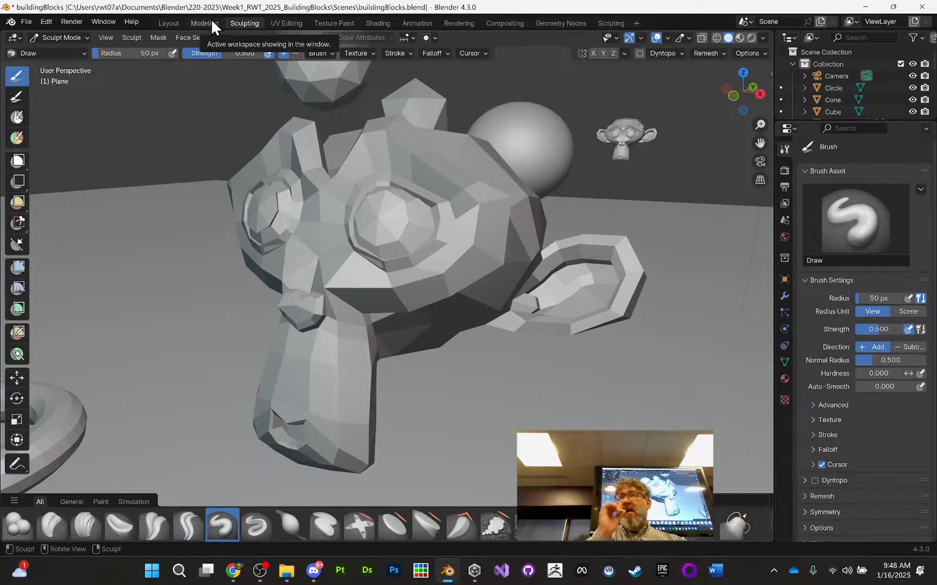
click(297, 23)
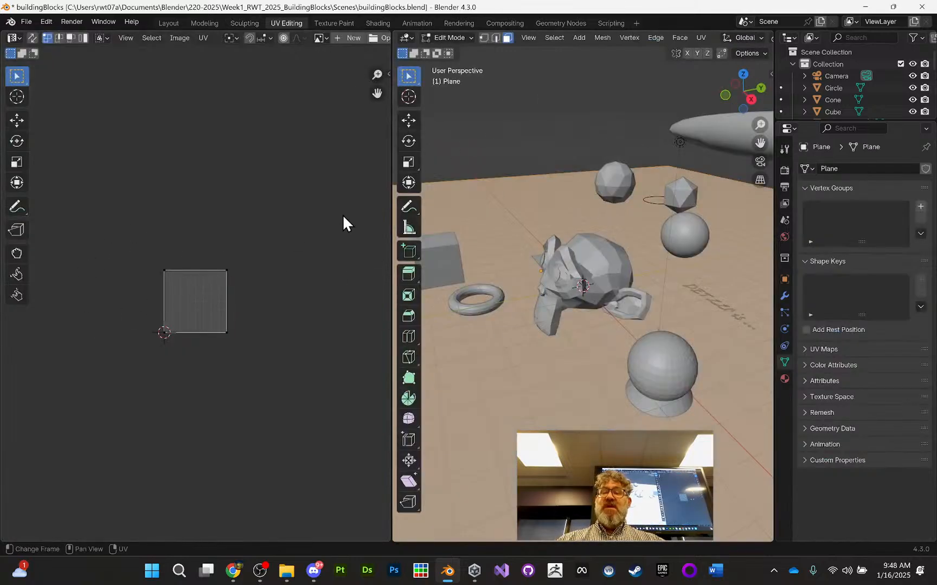
click(328, 17)
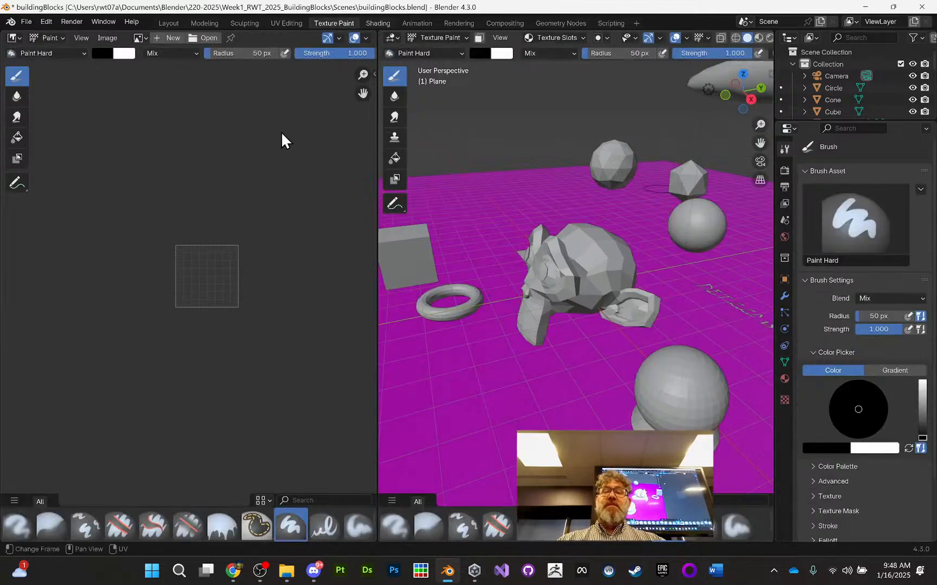
key(ctrl+Page_Down)
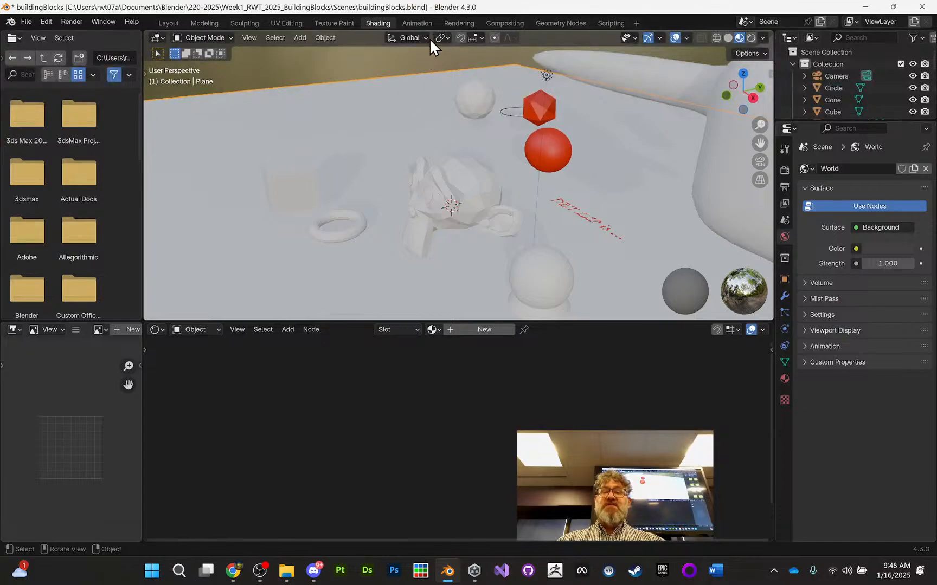
click(418, 21)
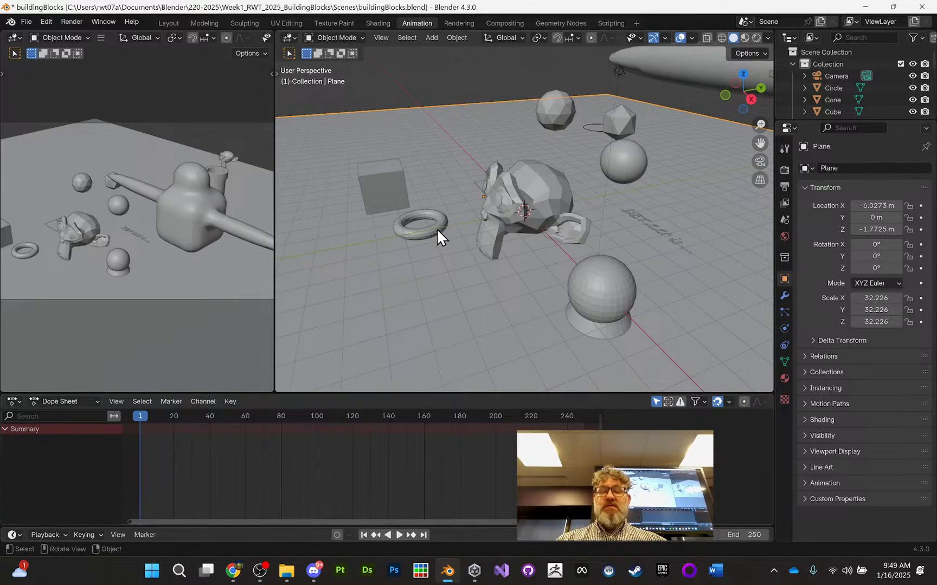
click(460, 23)
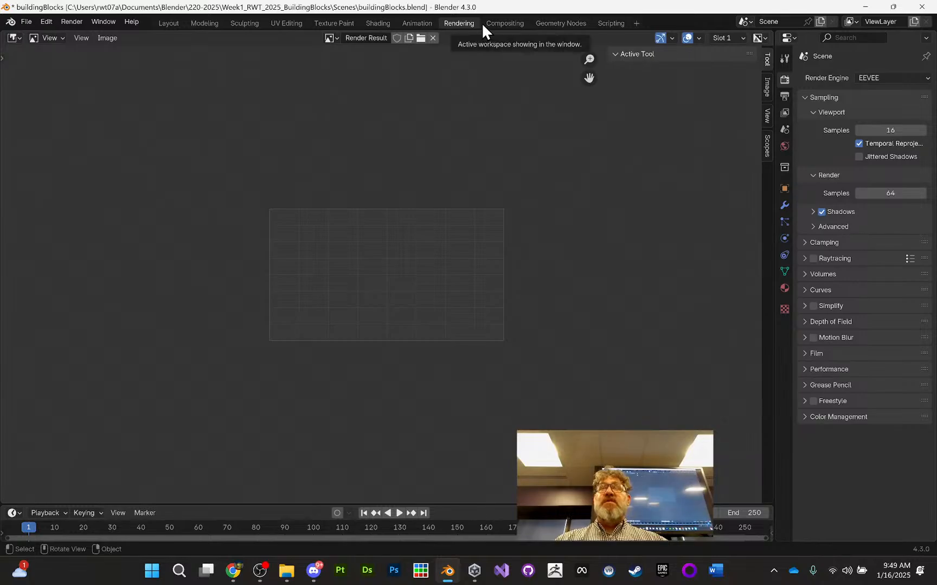
click(506, 22)
click(558, 23)
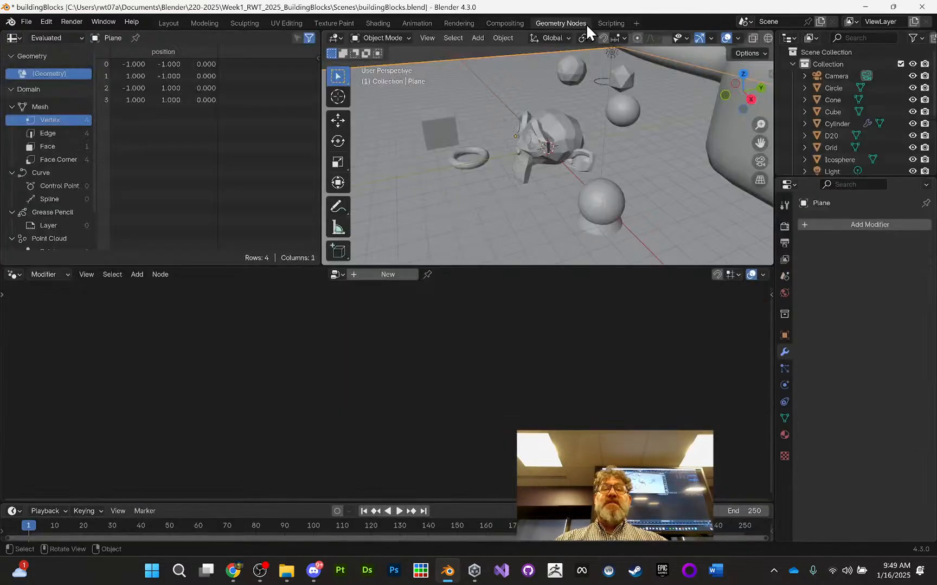
click(616, 23)
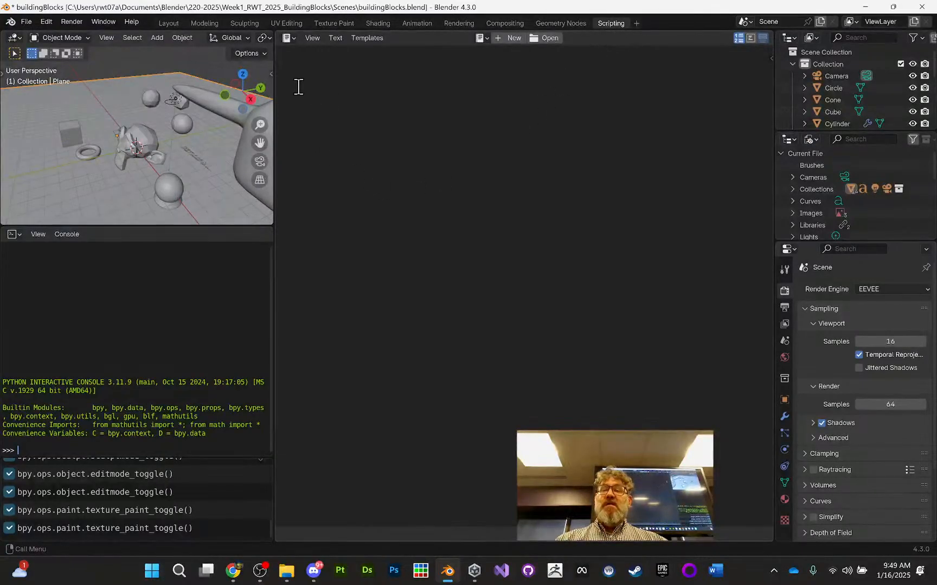
click(164, 25)
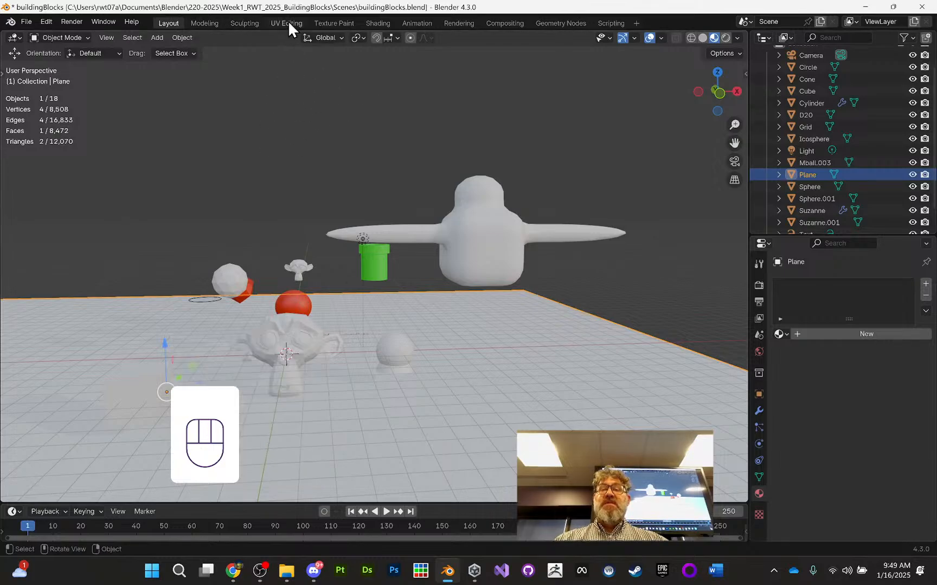
Select the red sphere above the monkey head and frame it in the viewport in Object Mode, with surrounding objects in view
mouse_move(449, 186)
middle_down()
mouse_move(460, 201)
mouse_move(513, 195)
mouse_move(440, 202)
middle_up()
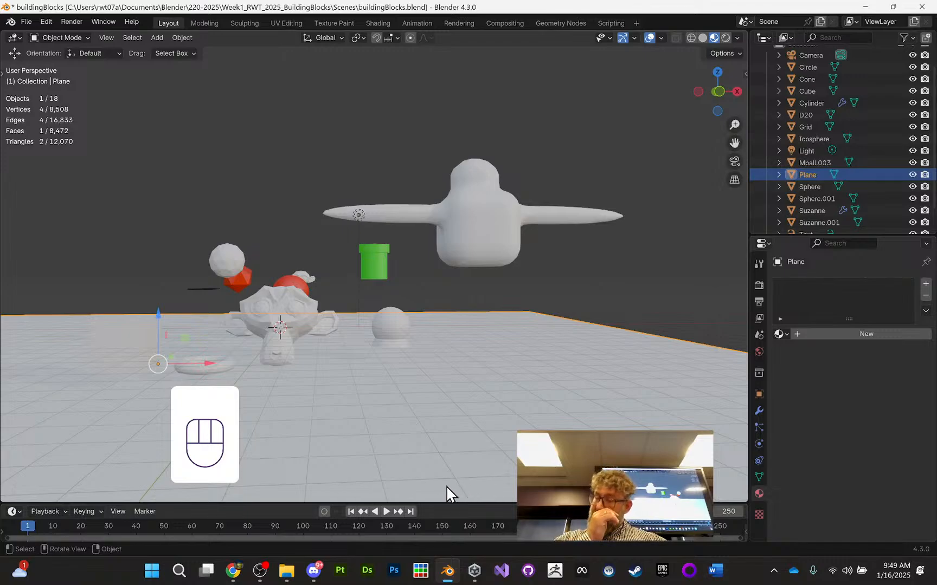
middle_drag(510, 299, 388, 330)
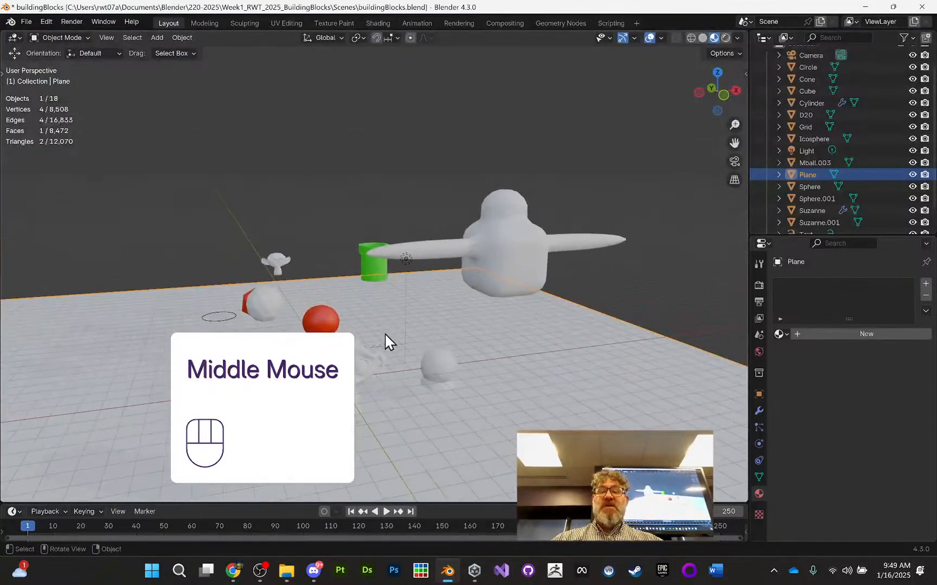
scroll(467, 266, down, 2)
middle_drag(443, 279, 369, 291)
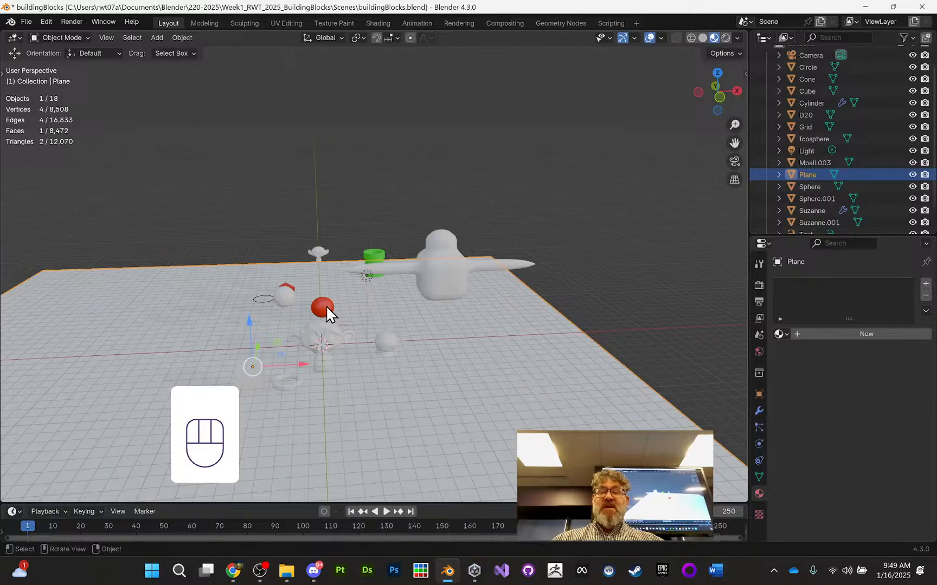
click(327, 306)
key(Tab)
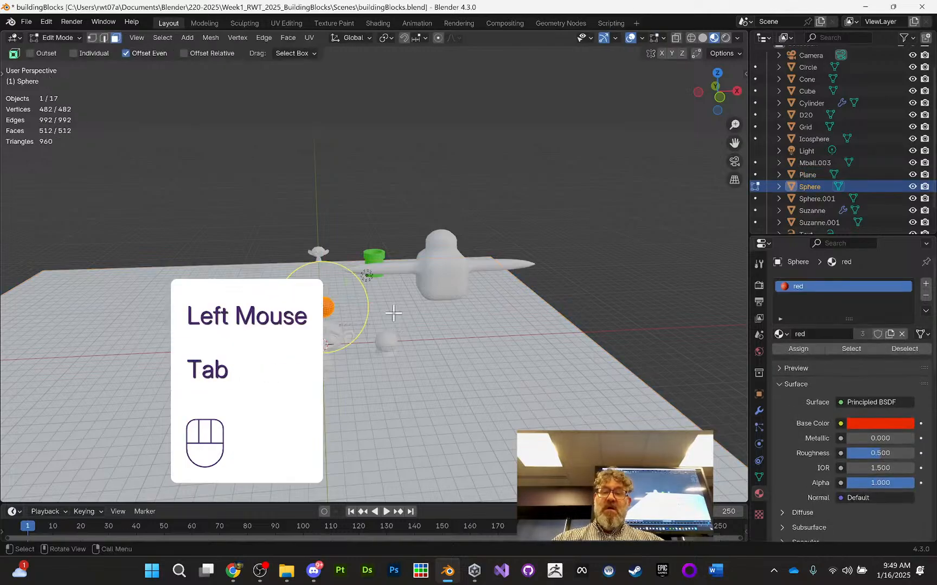
key(Tab)
key(KP_Decimal)
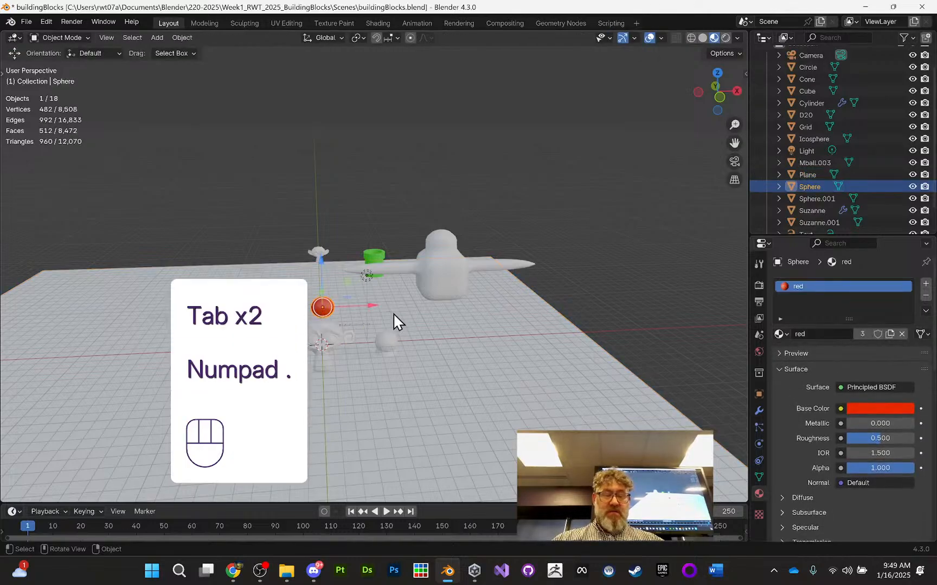
mouse_move(608, 231)
middle_down()
mouse_move(649, 230)
mouse_move(604, 224)
middle_up()
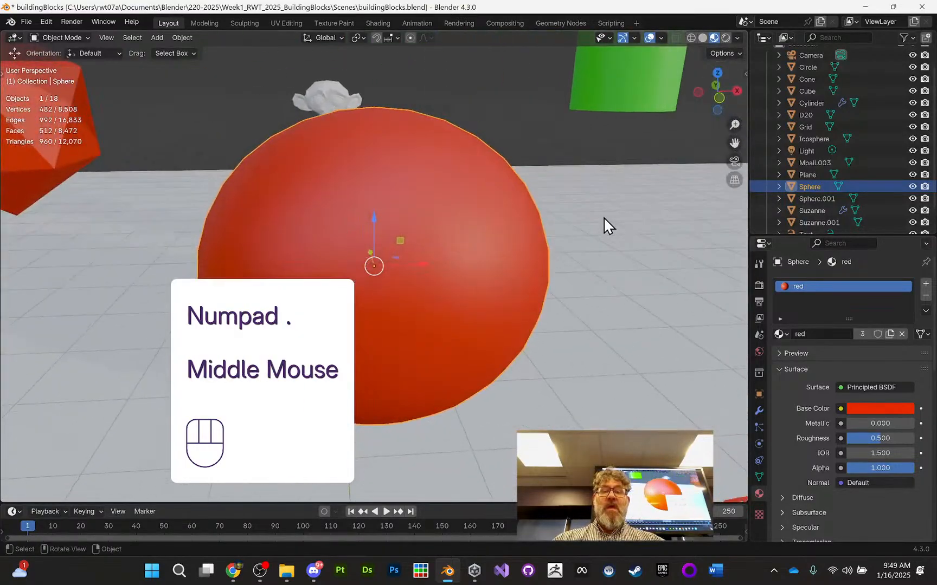
scroll(605, 228, down, 4)
scroll(604, 227, up, 2)
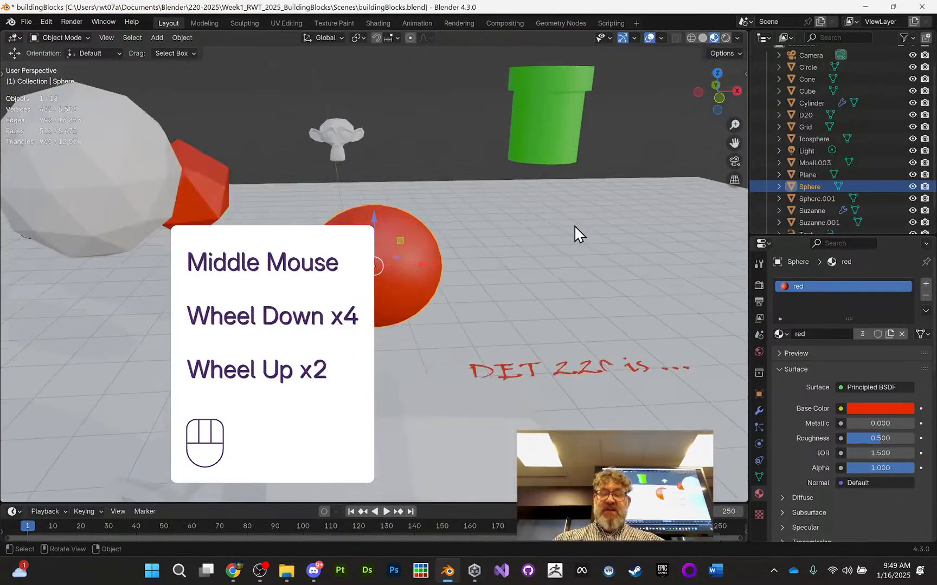
Insert a keyframe for the red sphere at frame 1, inverting the object selection and restoring it along the way
key(i)
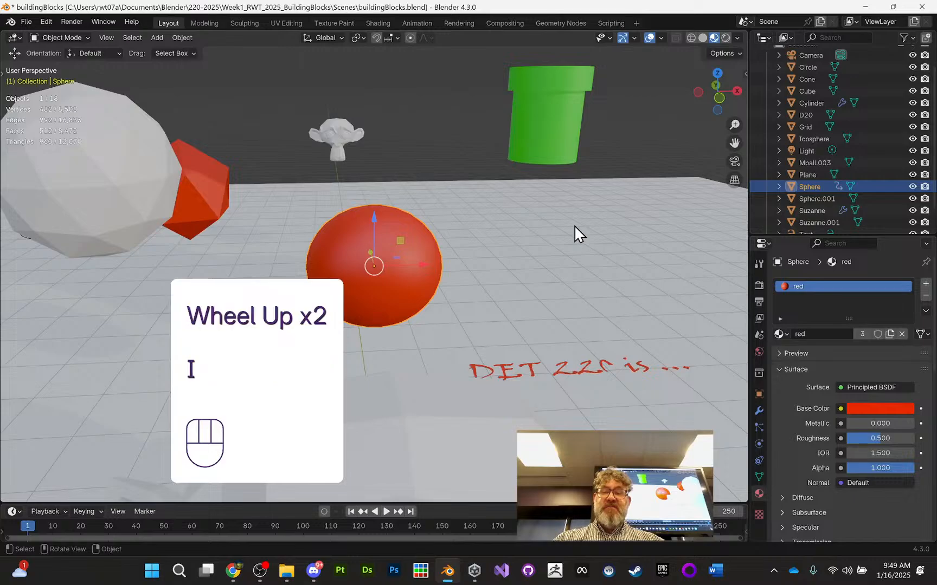
key(i)
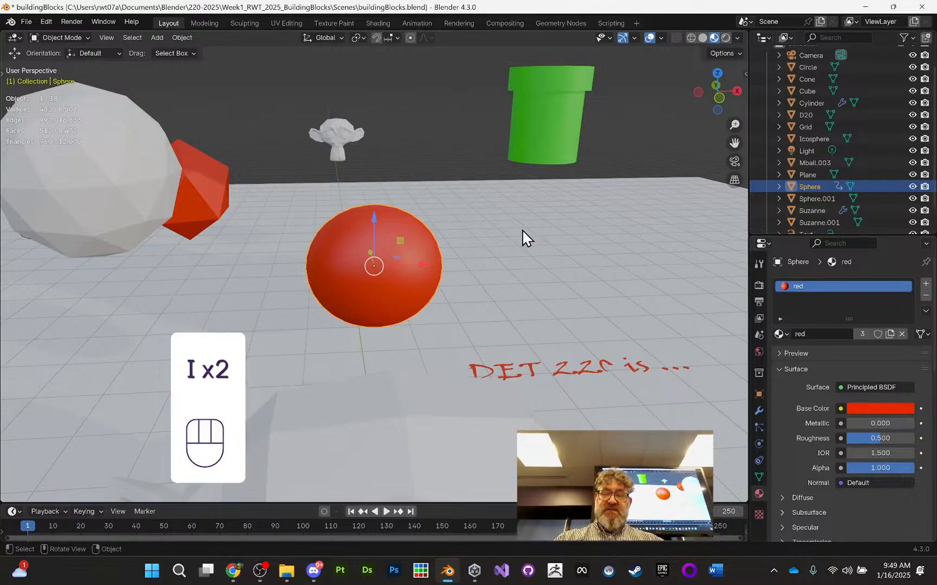
key(ctrl+i)
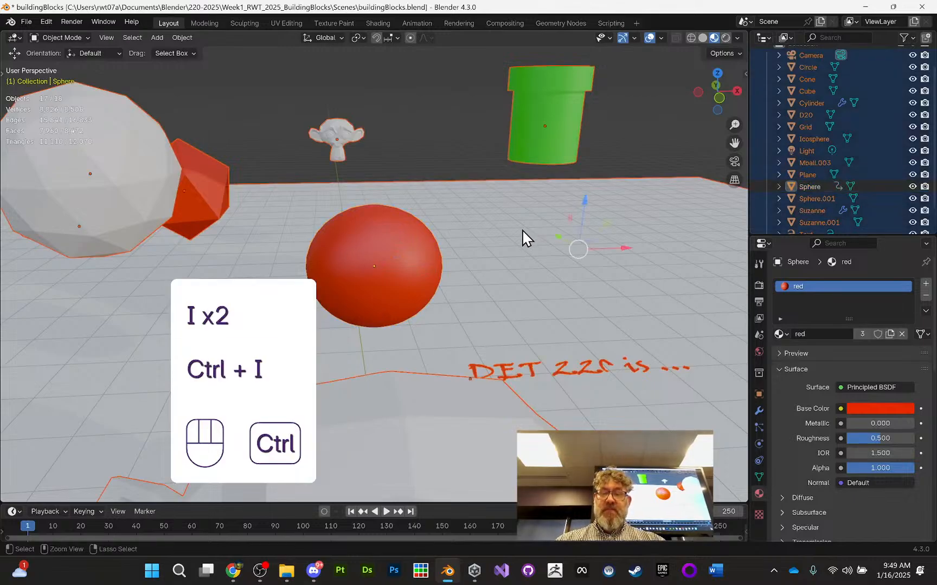
key(ctrl+i)
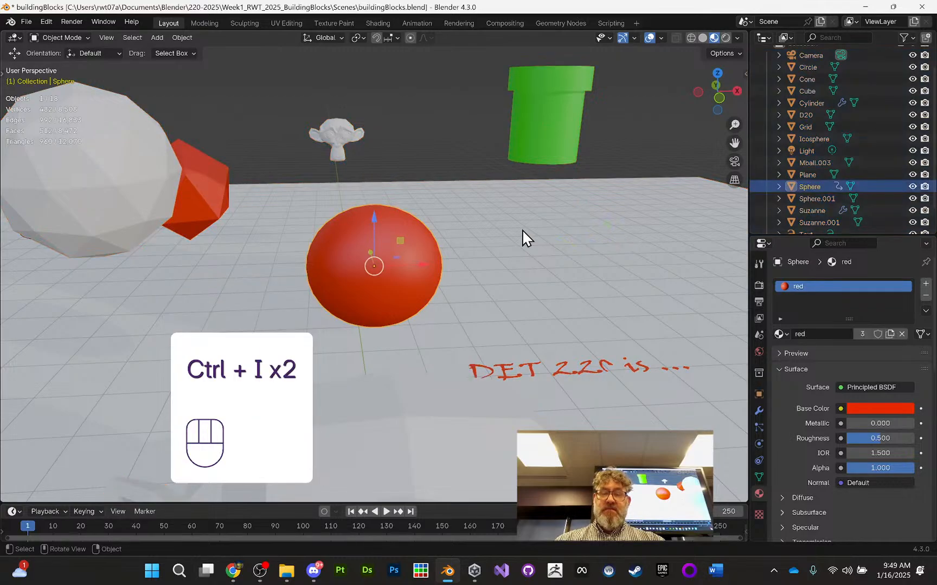
key(i)
key(i)
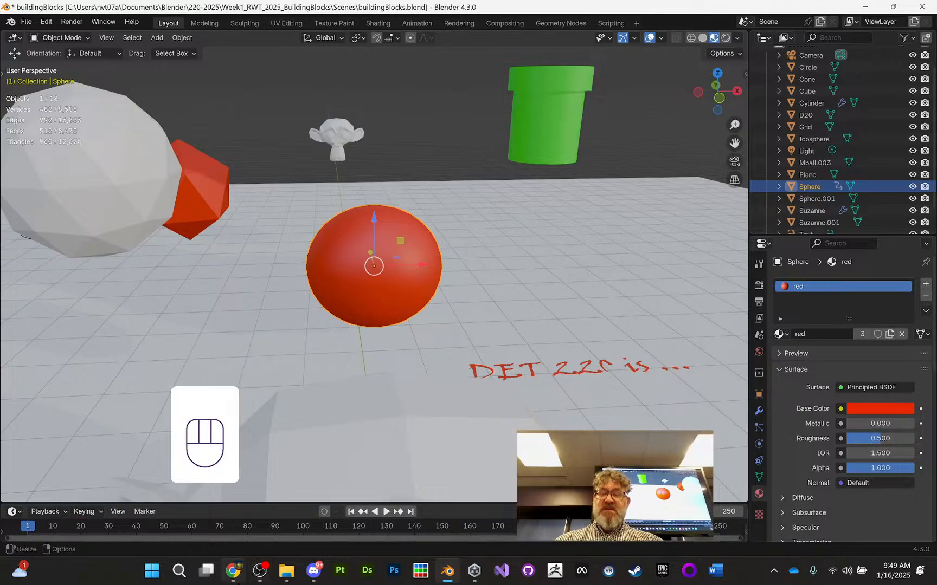
Switch to Chrome and search Google for "blender animation keyframe shortcut" in the new tab
mouse_move(231, 572)
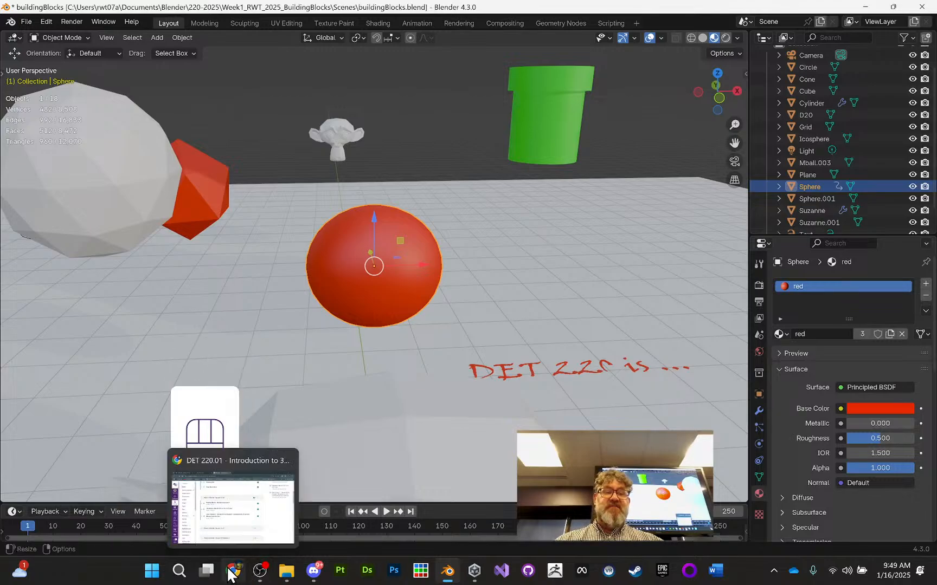
click(231, 574)
click(474, 9)
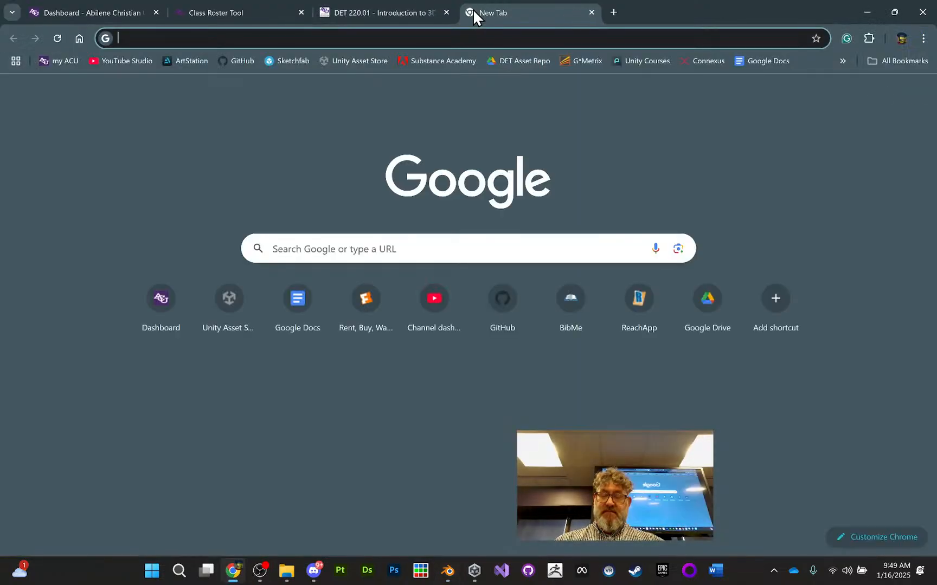
text(blender animation )
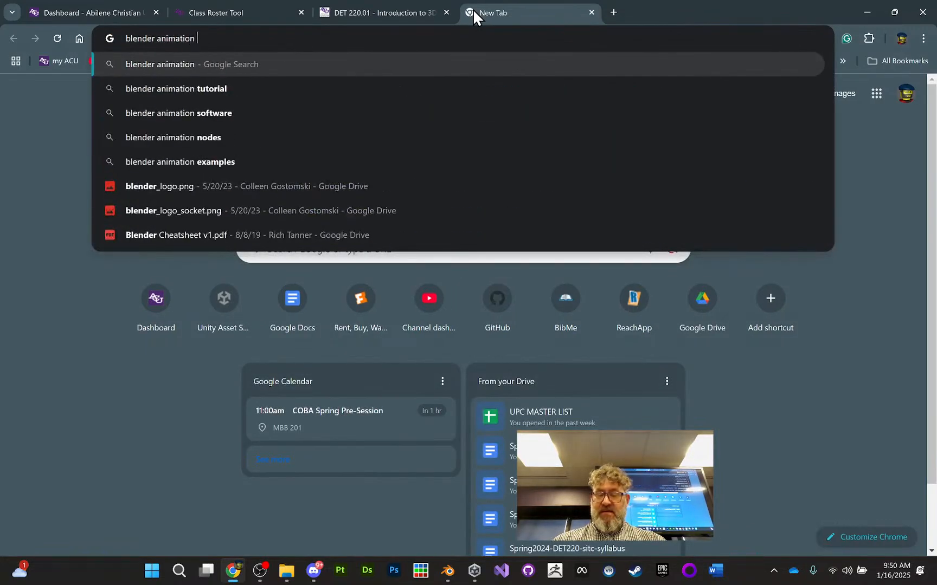
text(keyframe shortcut)
key(Return)
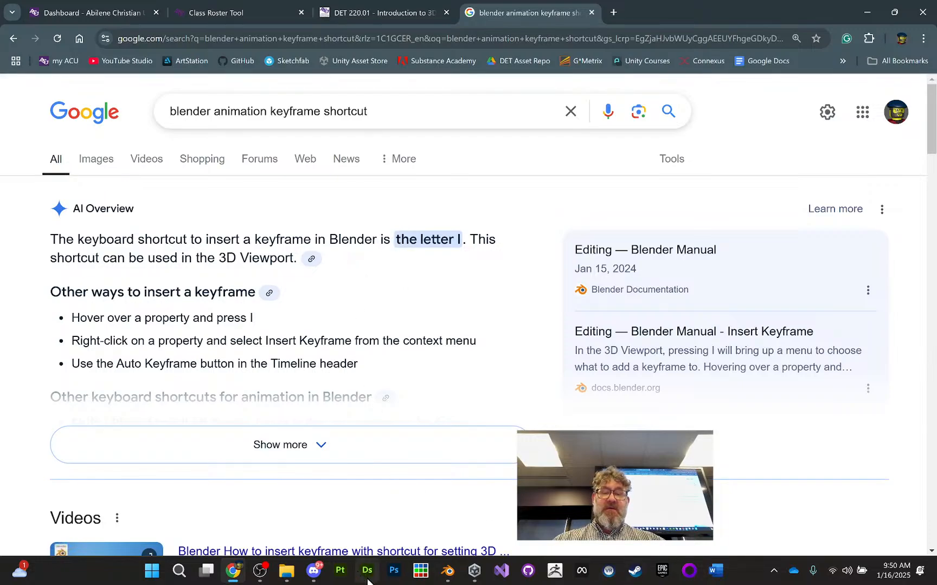
Switch back to Blender and repeatedly insert a keyframe for the selected red sphere at frame 1
click(448, 570)
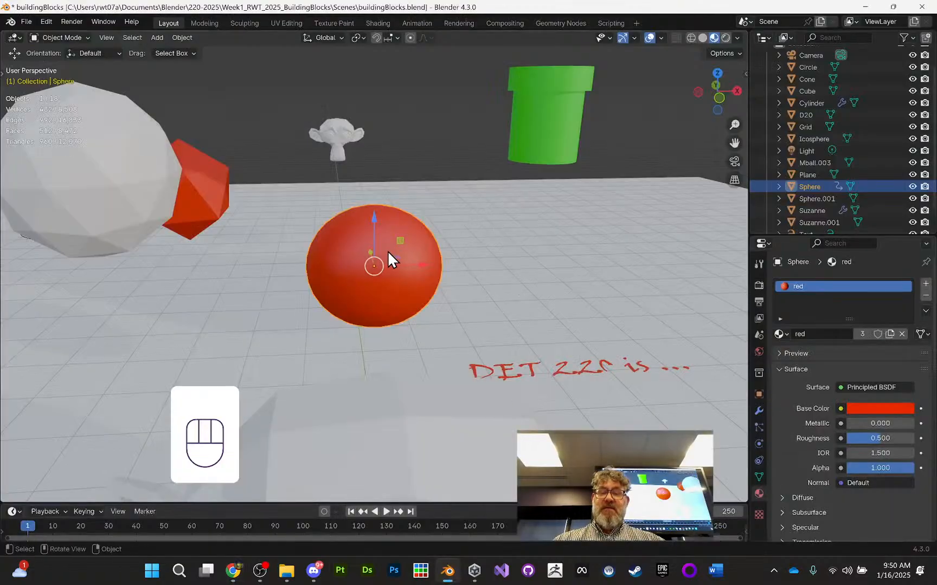
key(i)
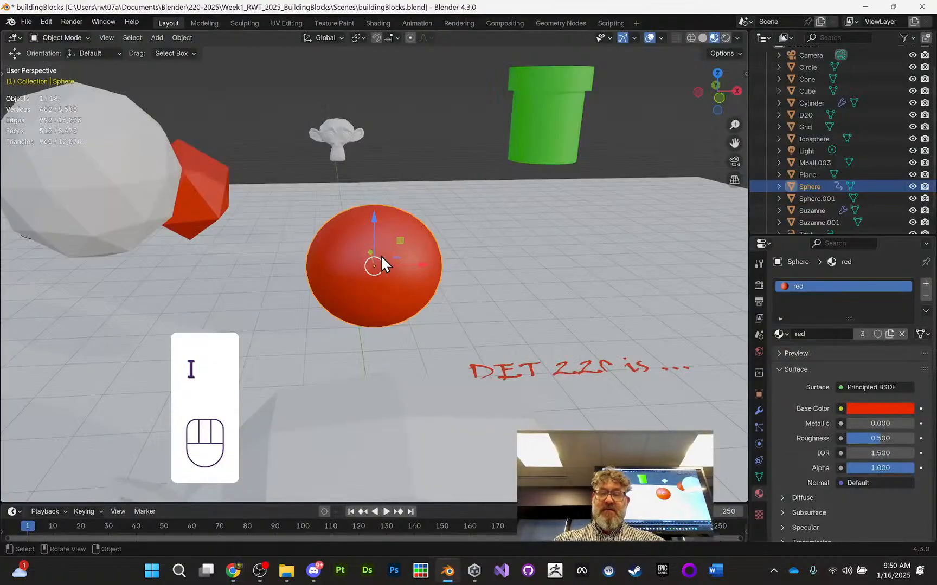
key(i)
key(i)
key(i)
key(i)
key(i)
key(i)
key(i)
key(i)
key(i)
key(i)
key(i)
key(i)
key(i)
key(i)
key(i)
key(i)
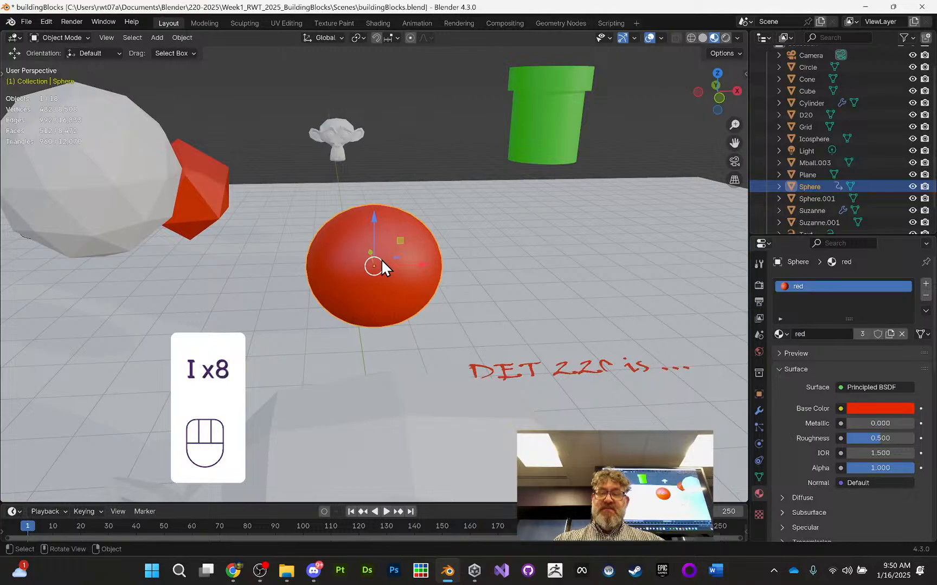
key(i)
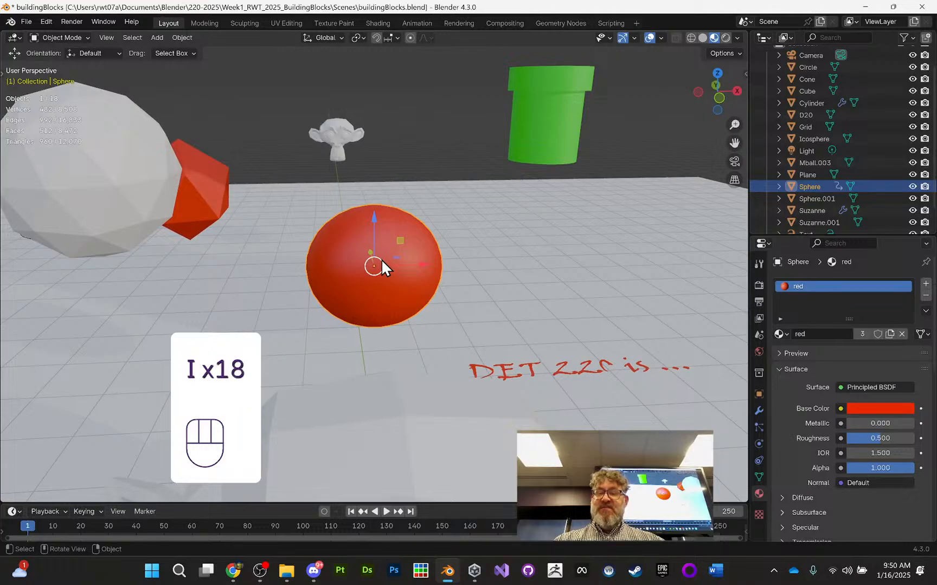
Enlarge the timeline area upward and insert the red sphere's keyframe at frame 1 once more
middle_drag(414, 213, 454, 354)
drag(442, 503, 446, 465)
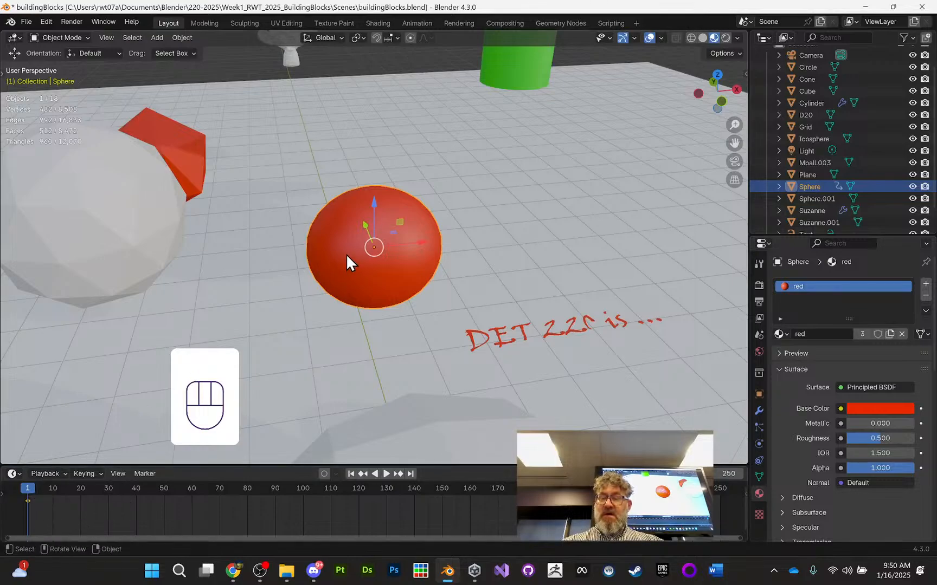
key(i)
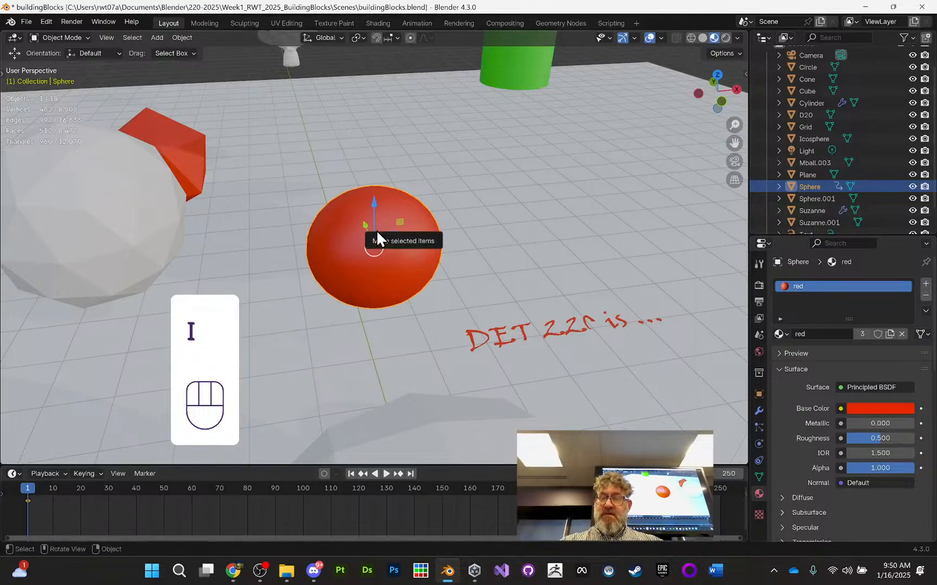
Delete the keyframes from the selected red sphere
middle_drag(298, 153, 289, 178)
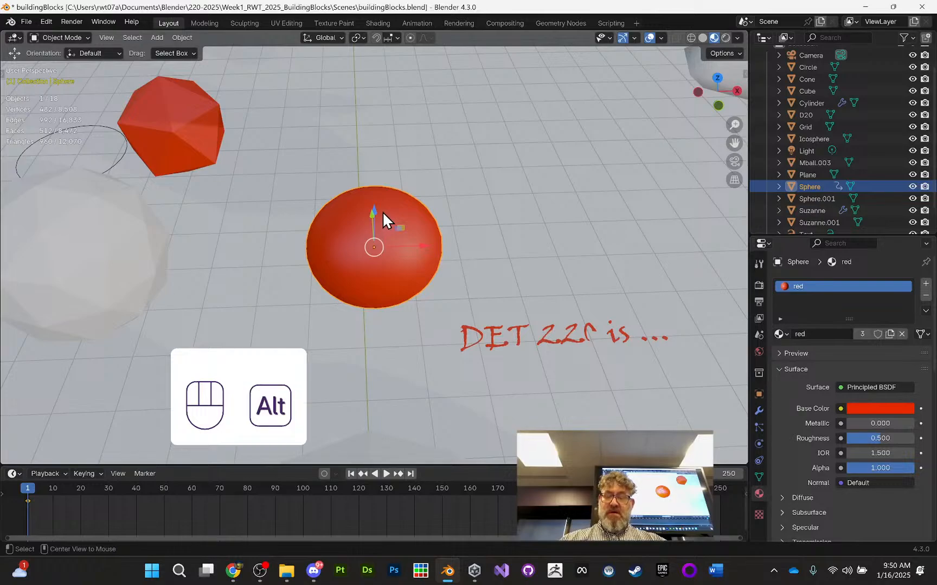
key(alt+i)
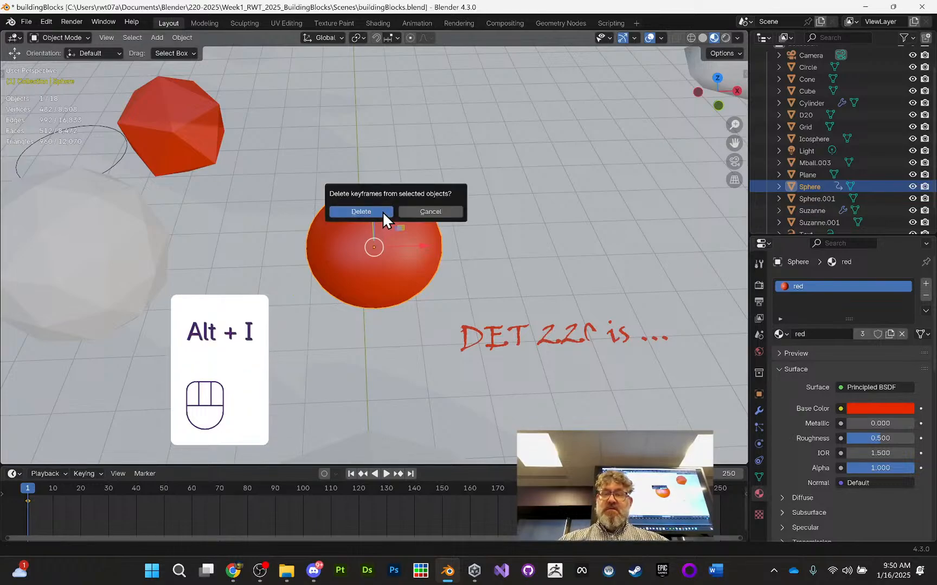
click(382, 211)
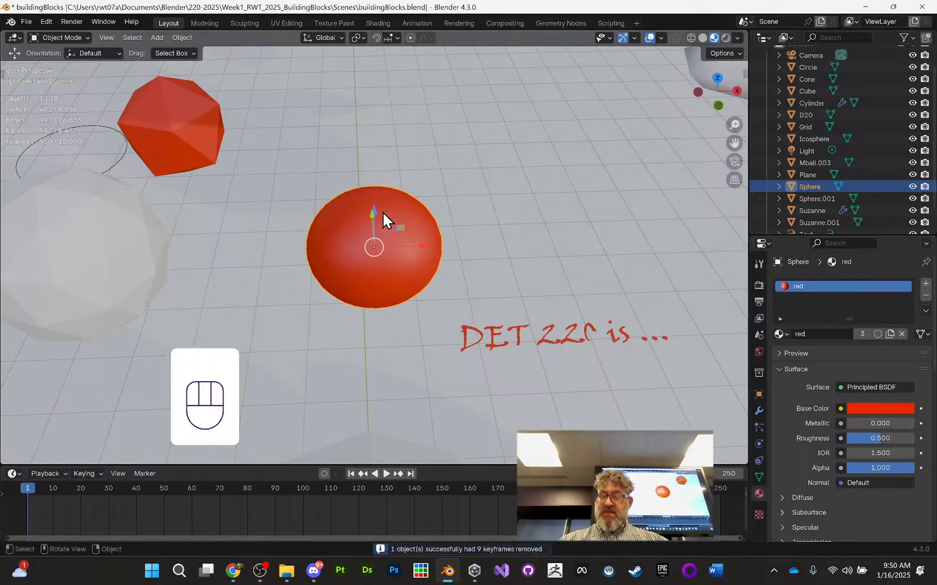
Invert the object selection and restore it to the red sphere alone
key(ctrl+i)
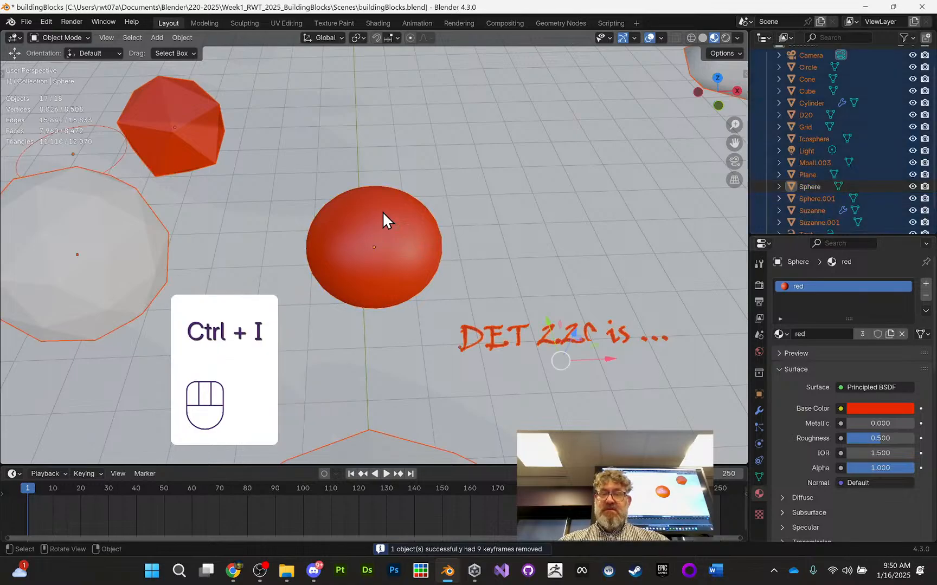
click(463, 117)
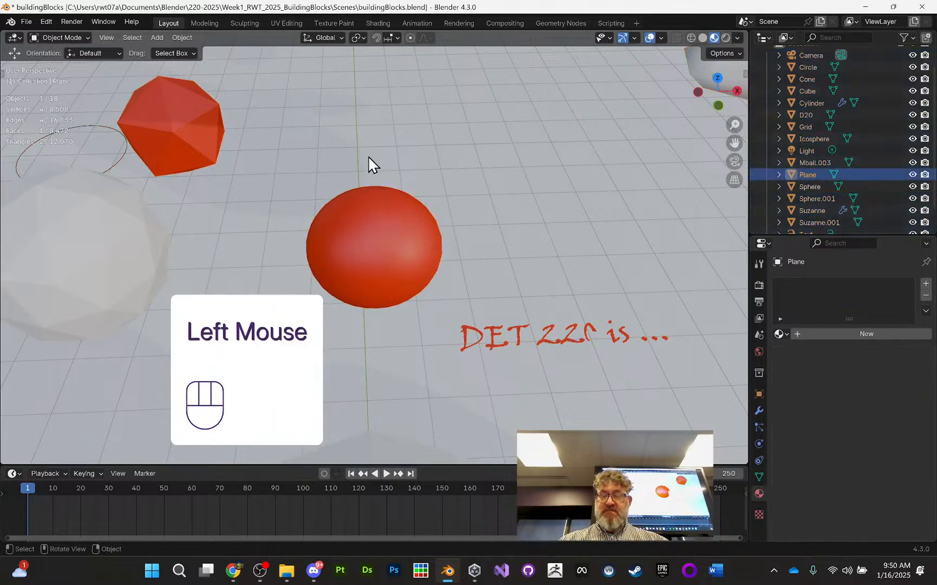
click(366, 215)
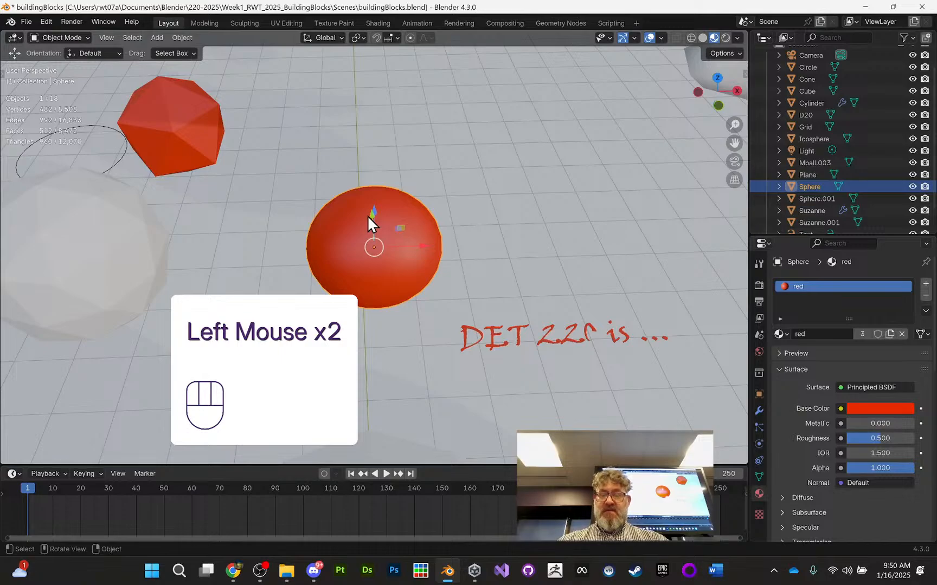
Insert a new keyframe for the red sphere at frame 1
key(shift+i)
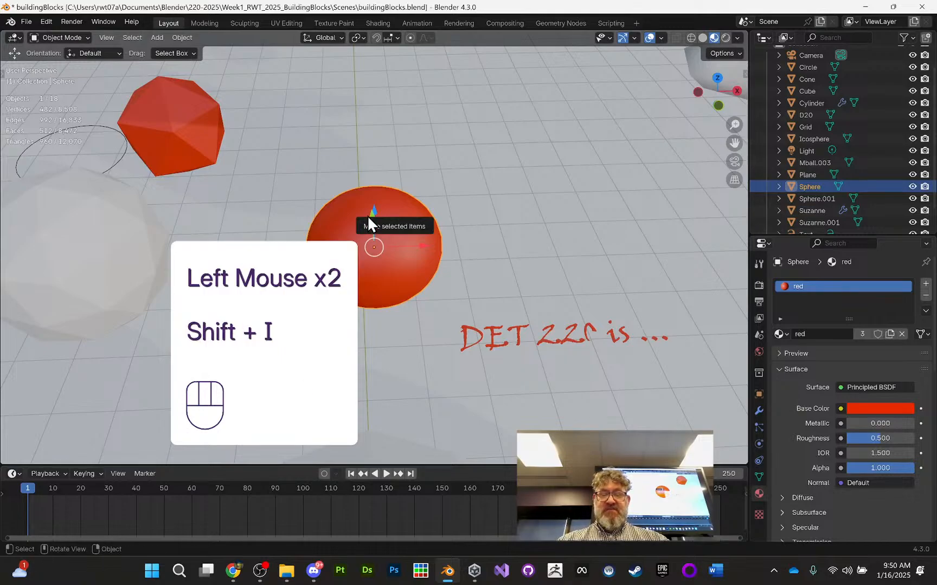
key(BackSpace)
key(i)
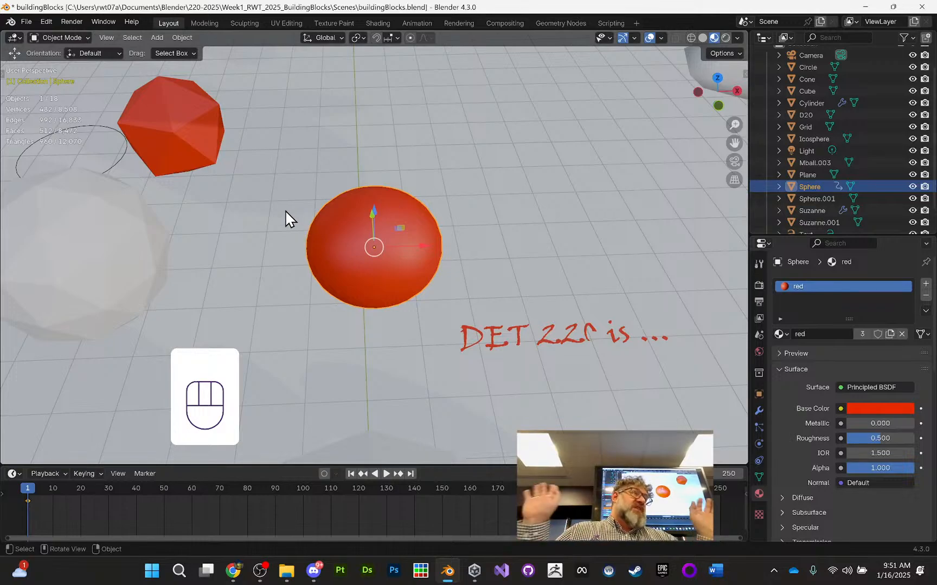
Go to frame 30 and move the red sphere upward and along X, to about X 7.6 m and Z 6.5 m
scroll(487, 460, down, 1)
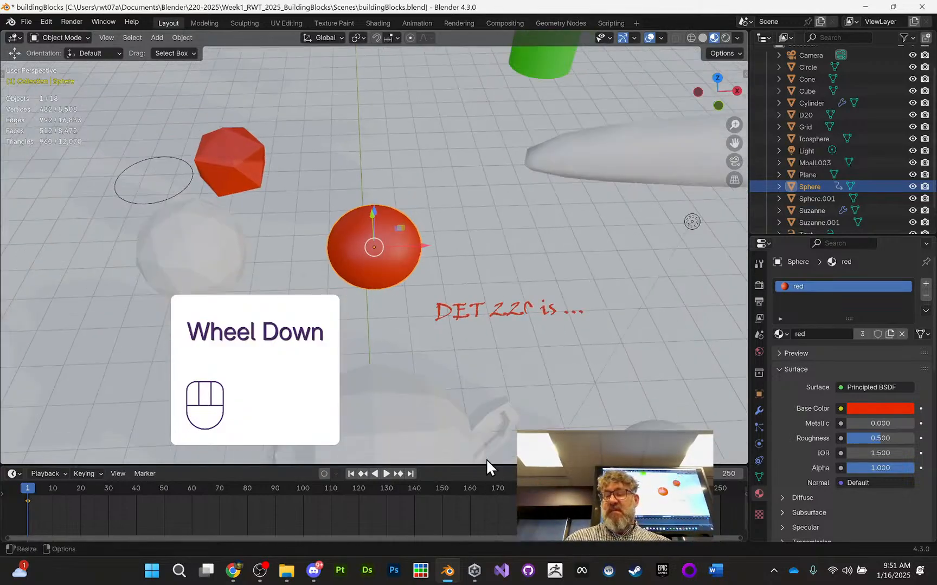
scroll(490, 457, up, 3)
middle_drag(456, 361, 522, 249)
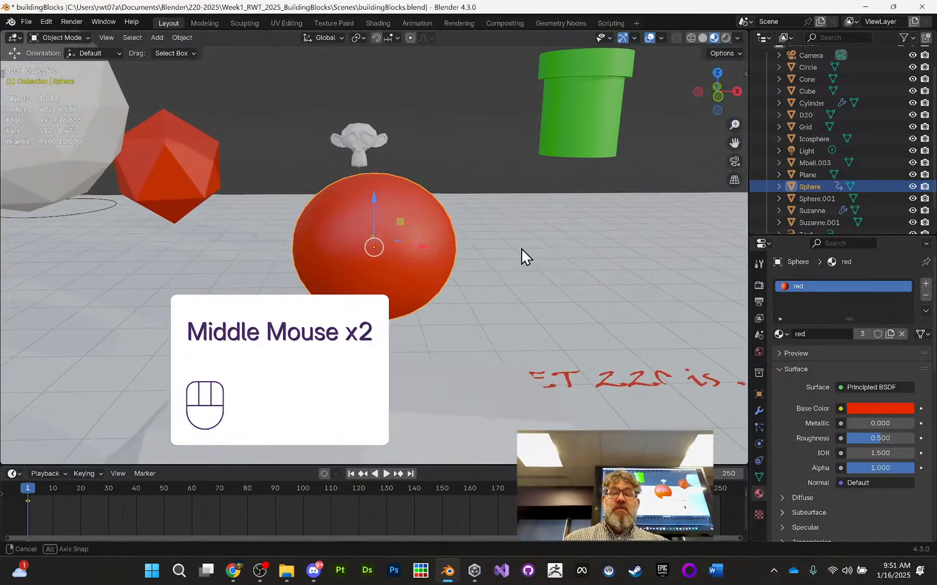
middle_drag(476, 216, 434, 282)
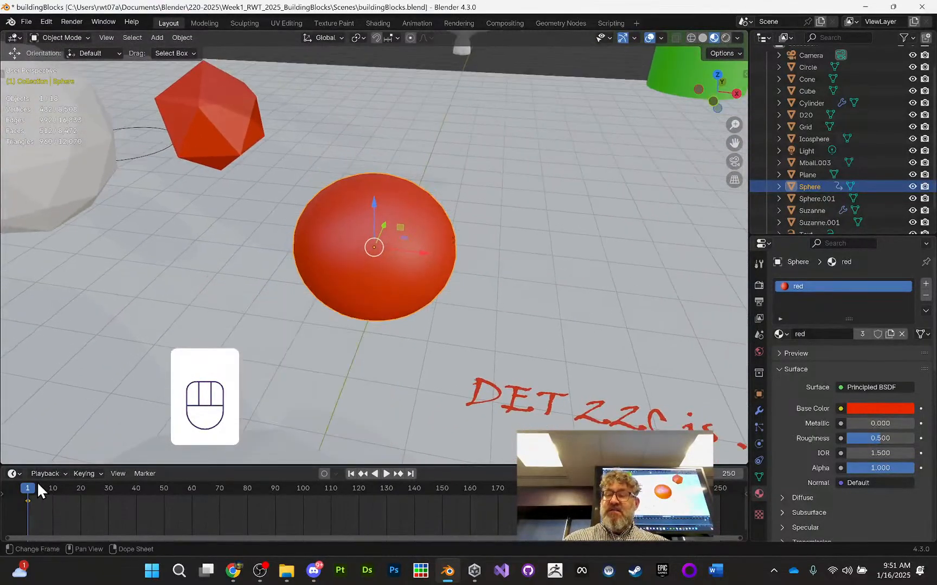
drag(31, 486, 104, 489)
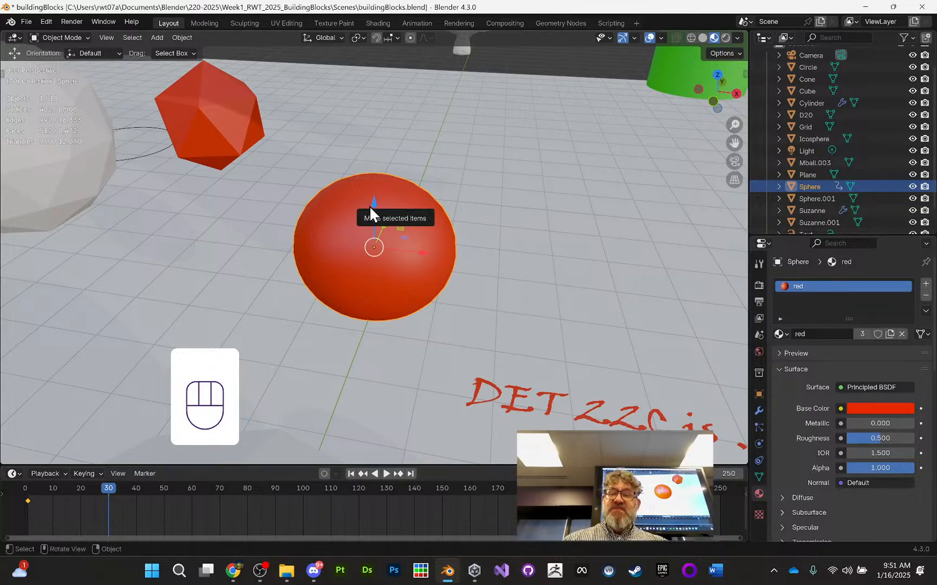
drag(376, 199, 368, 438)
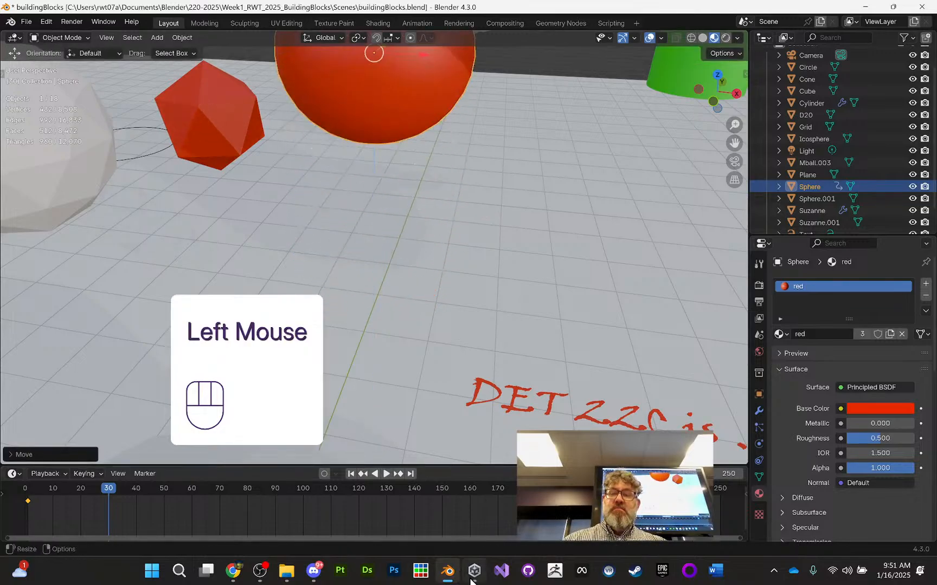
scroll(488, 252, down, 3)
drag(373, 171, 373, 139)
click(429, 187)
drag(429, 187, 535, 200)
Rotate the red sphere freely, enlarge it to about 2.4 times its size and keyframe it at frame 30
key(r)
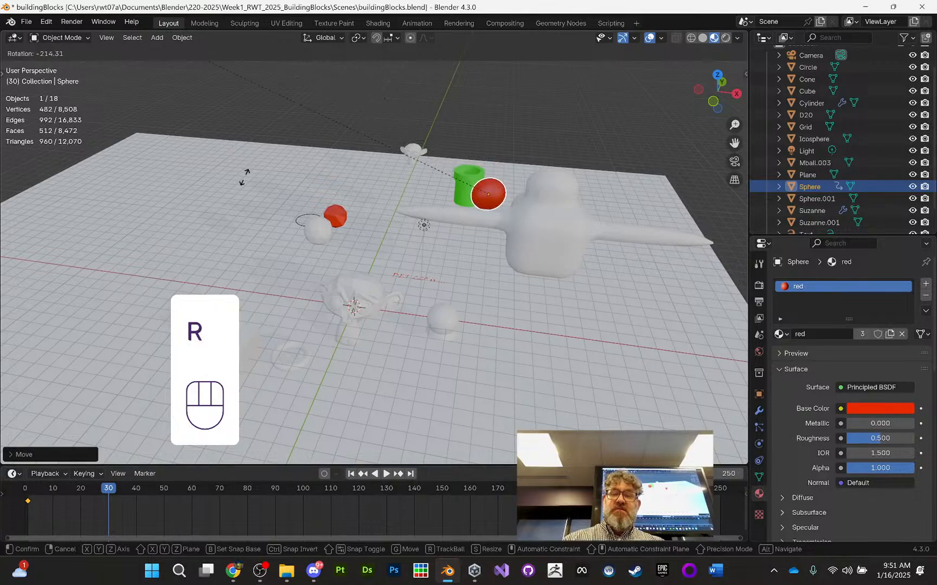
click(395, 223)
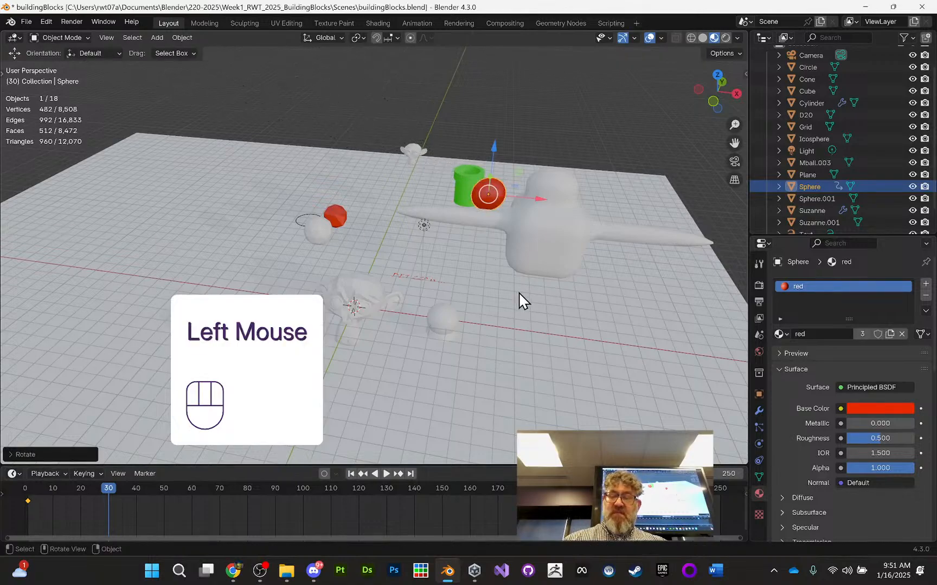
key(s)
click(732, 220)
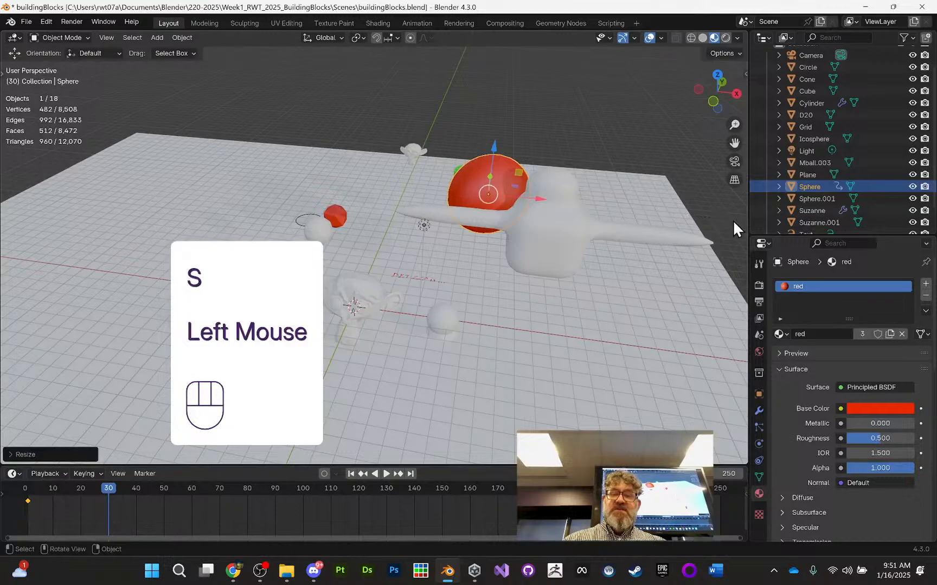
key(i)
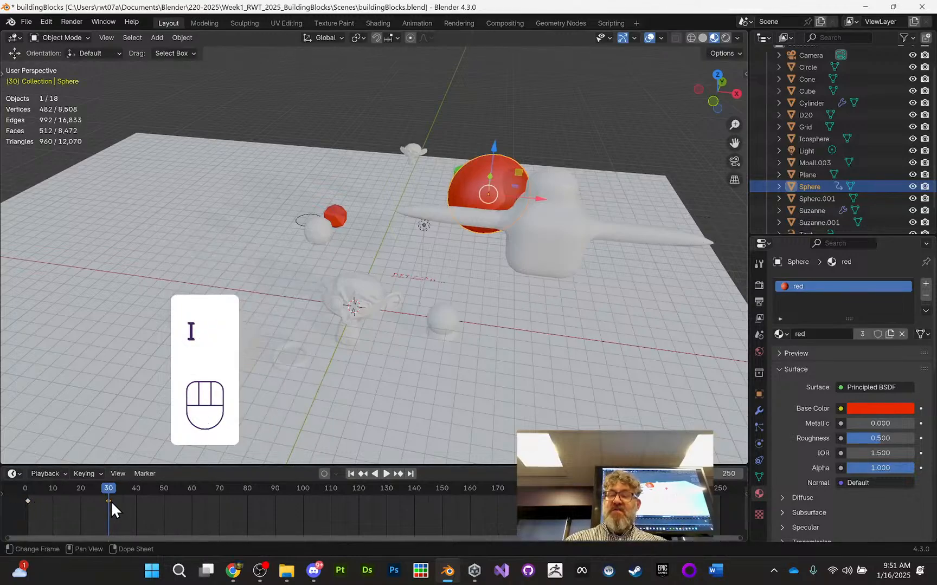
drag(107, 485, 110, 458)
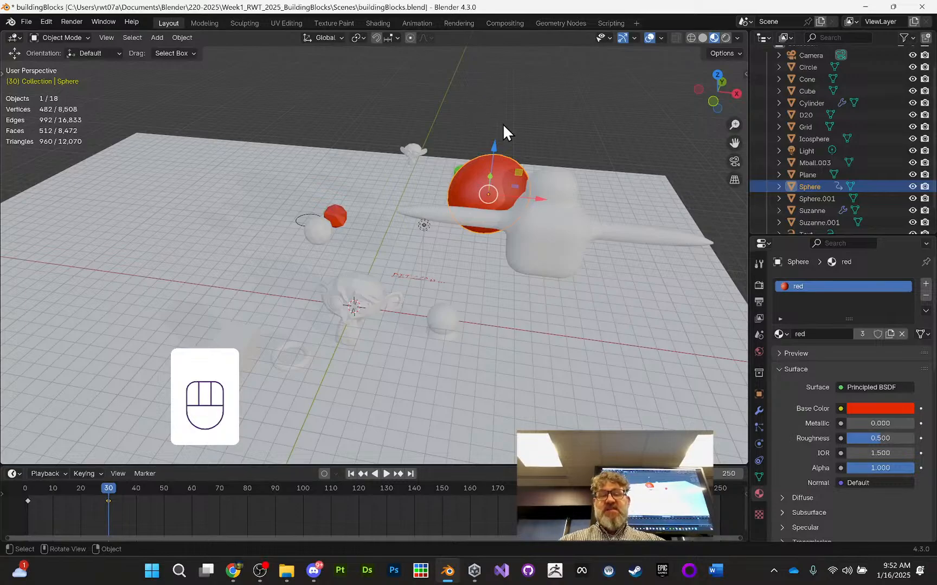
Go to frame 60 and move the red sphere along Y past the green pipe, to about Y 17.3 m
drag(107, 488, 191, 483)
middle_drag(476, 150, 510, 202)
drag(341, 125, 164, 127)
alt+click(249, 147)
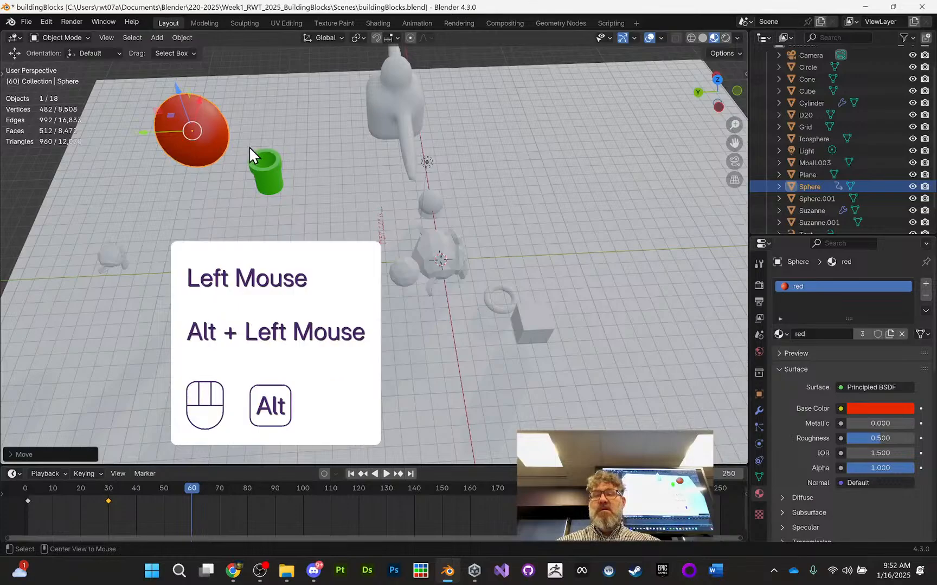
Rotate the red sphere 900° about the global Z axis at frame 60
middle_drag(428, 106, 371, 75)
scroll(371, 75, up, 1)
key(r)
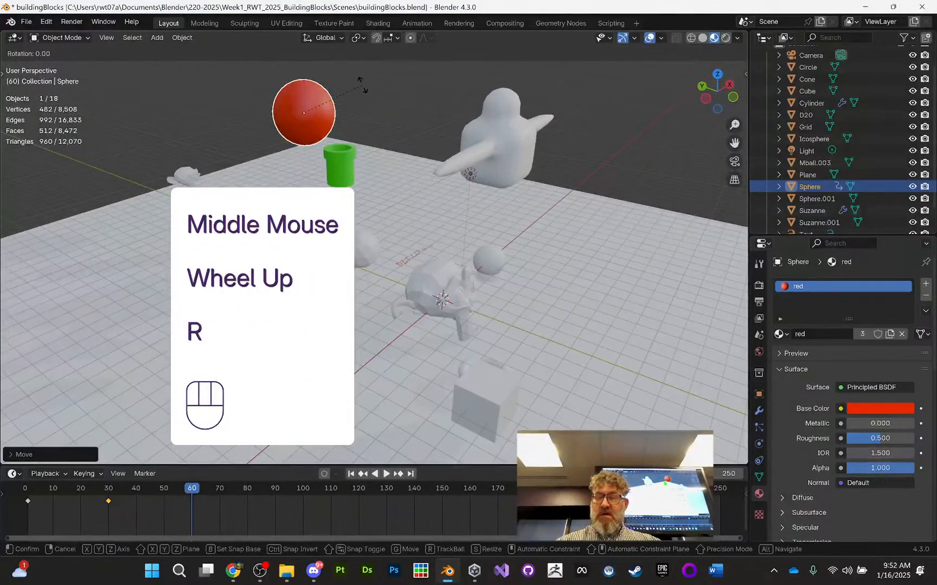
text(z)
text(900)
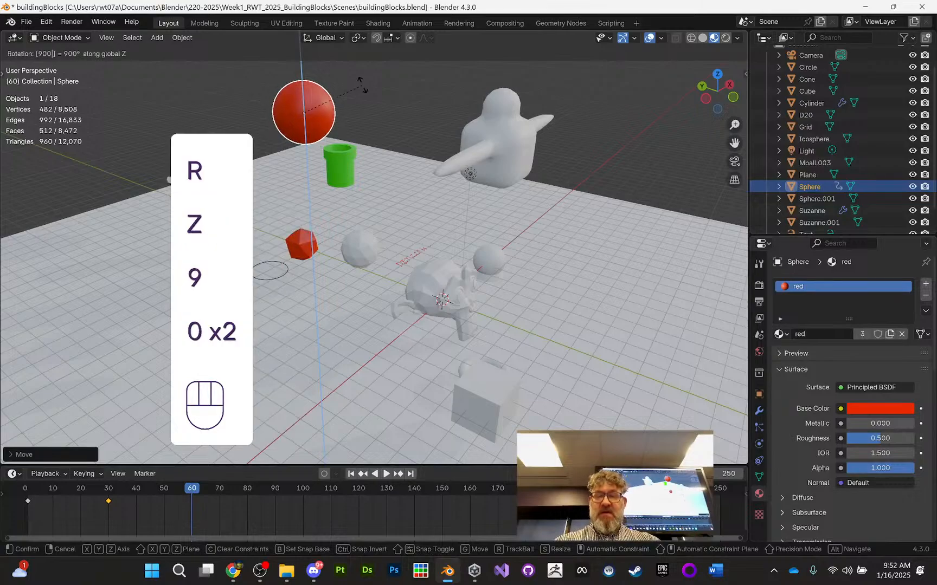
key(Return)
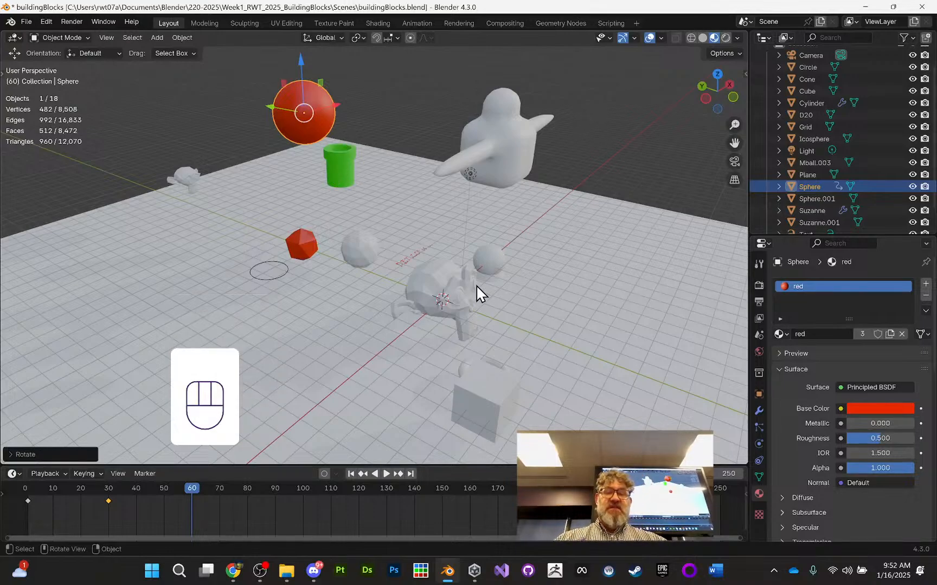
Change the base color of the sphere's red material to blue and insert a keyframe for the sphere at frame 60
click(875, 409)
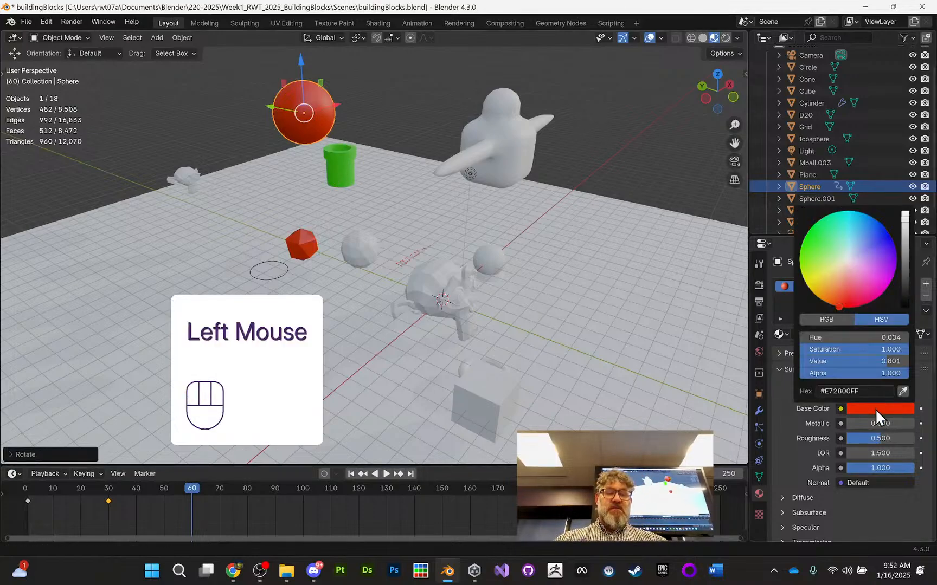
drag(867, 257, 889, 232)
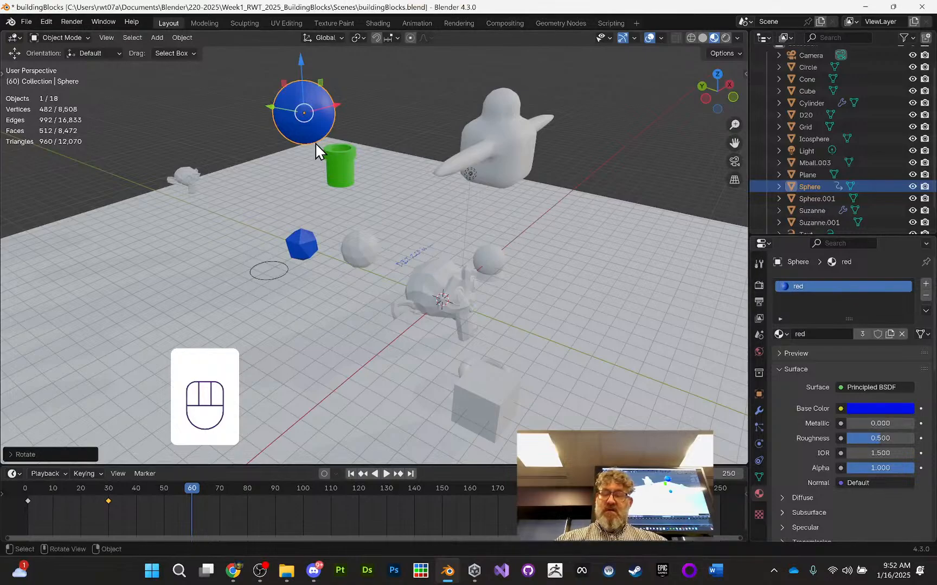
key(i)
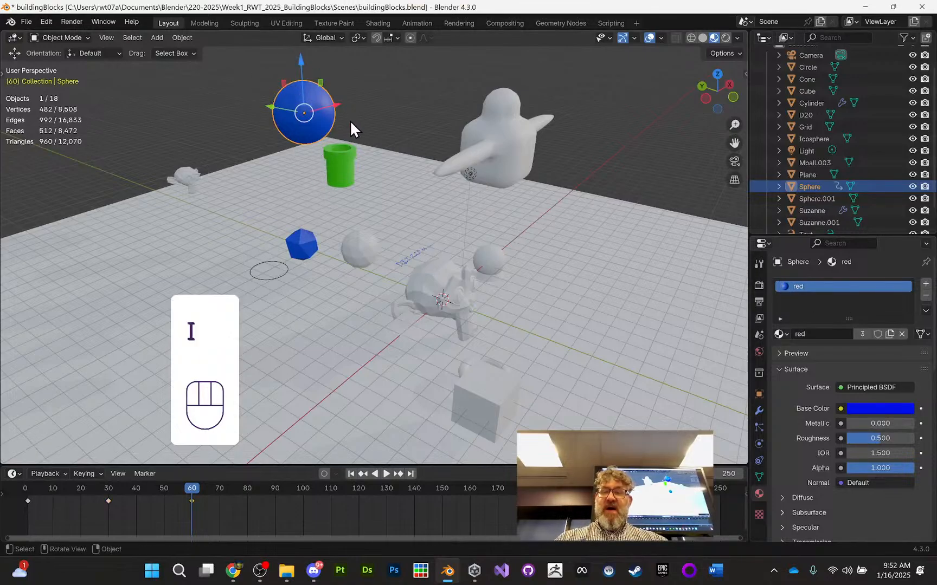
mouse_move(192, 485)
mouse_down()
mouse_move(8, 496)
mouse_move(51, 485)
mouse_move(28, 482)
mouse_move(72, 480)
mouse_move(230, 487)
mouse_move(191, 481)
mouse_up()
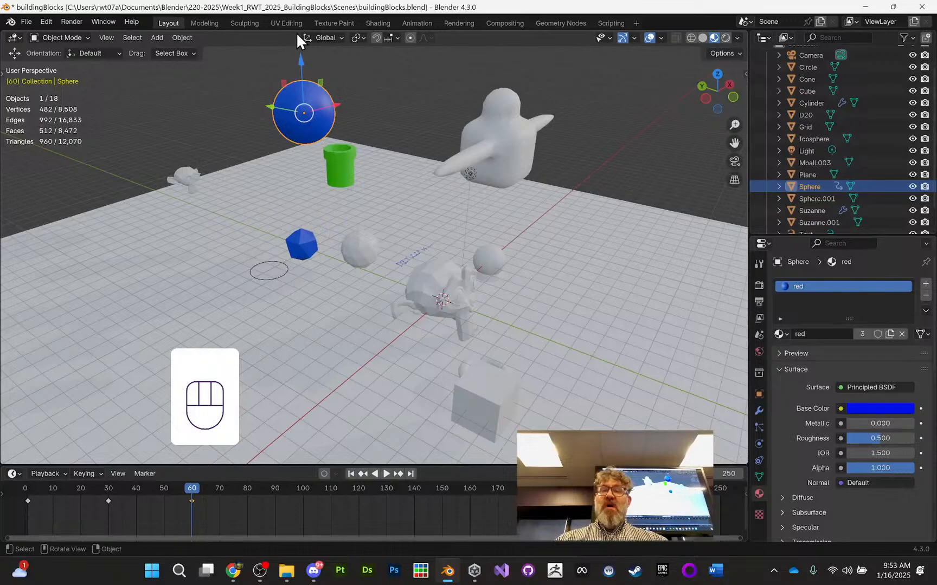
Check the sphere's keyframes in the Animation workspace, and scrub the animation back to frame 30 in the Layout workspace
click(406, 23)
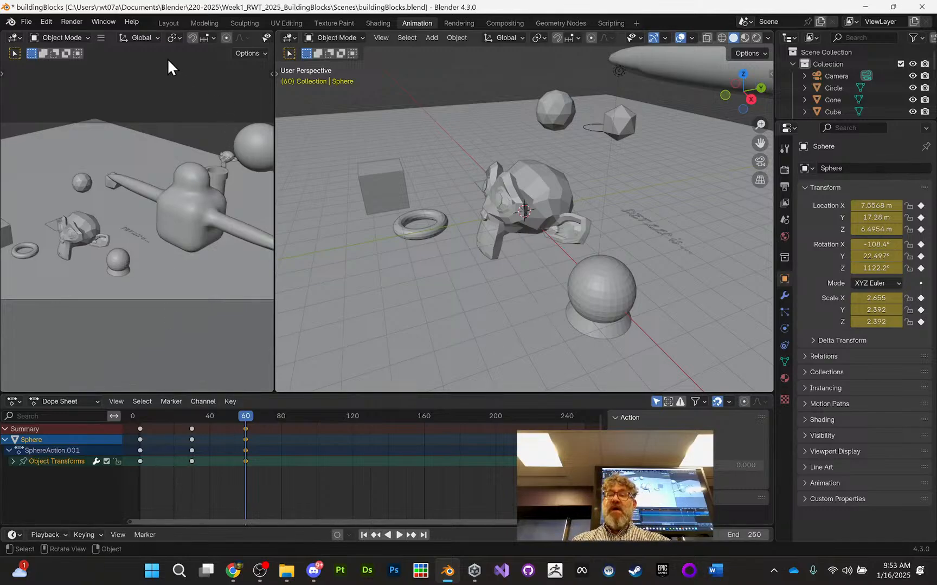
click(169, 22)
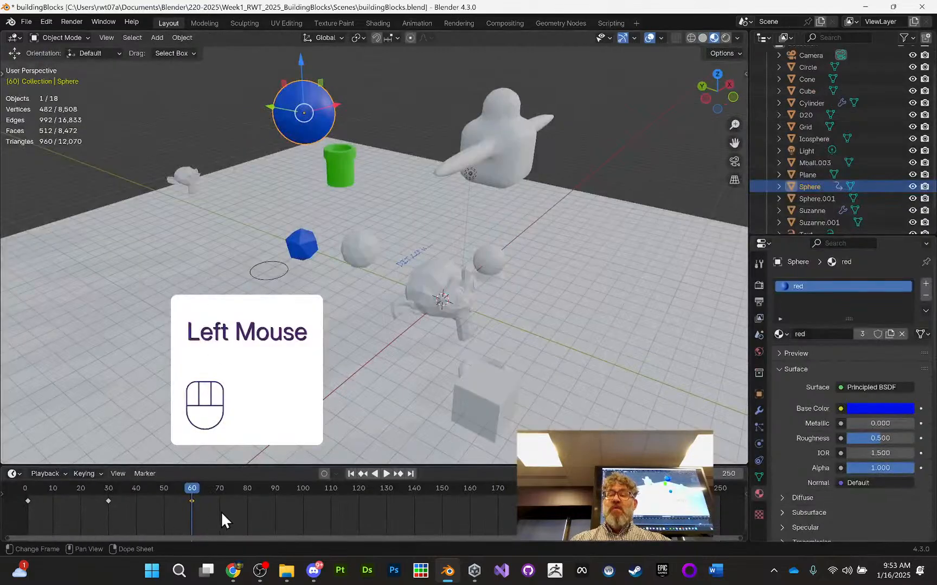
drag(195, 487, 109, 438)
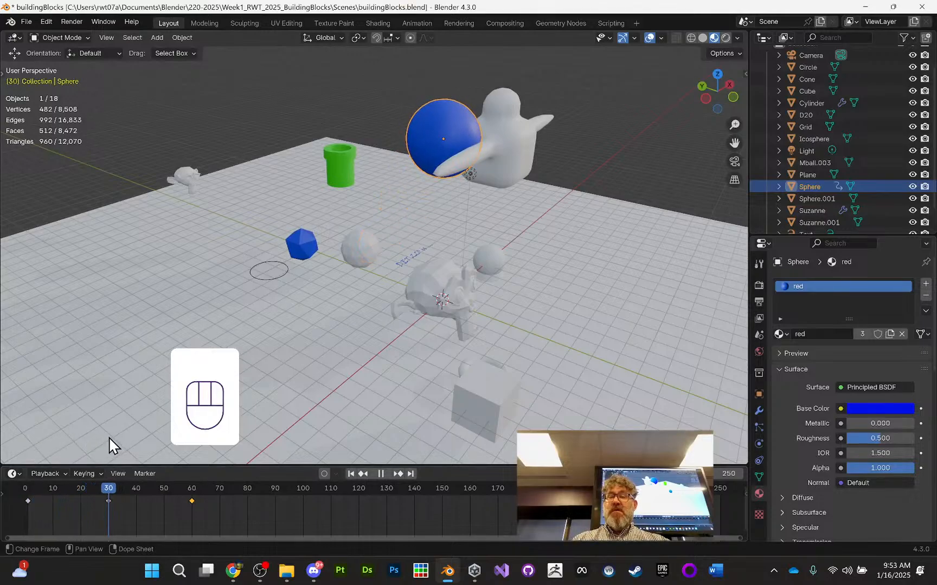
At frame 15, raise the sphere high along Z, move it far along positive Y, and insert a keyframe
drag(107, 437, 66, 435)
scroll(446, 316, down, 3)
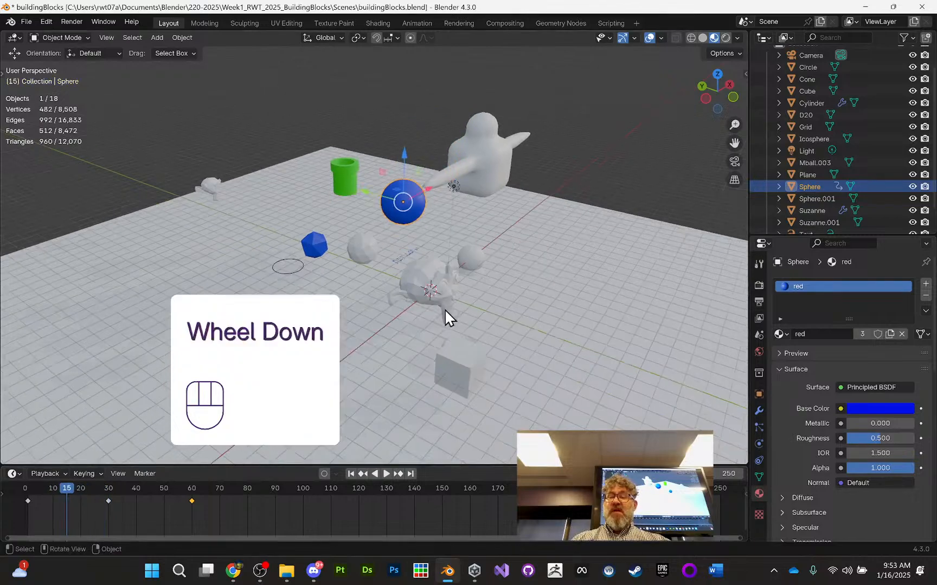
drag(390, 183, 378, 79)
drag(367, 117, 208, 96)
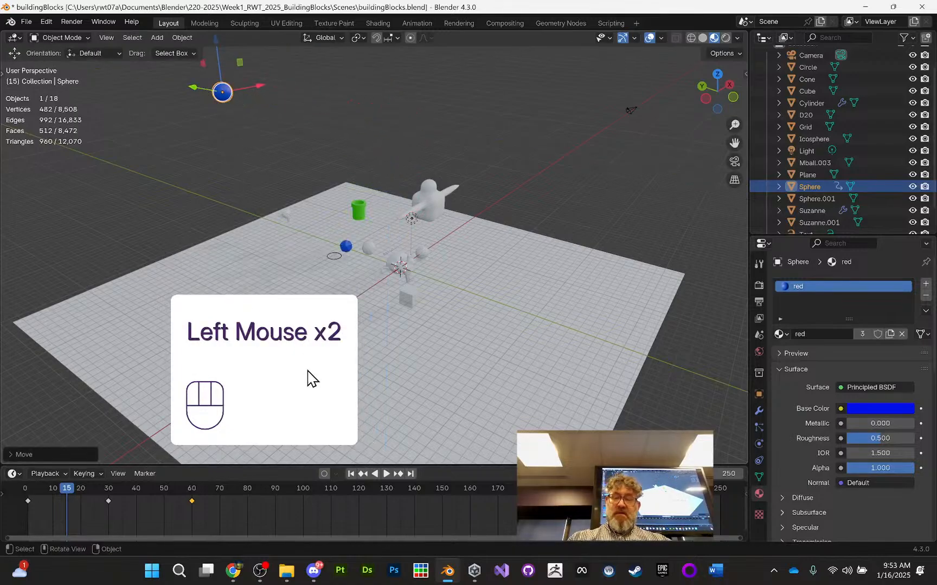
key(i)
Scrub the animation between frame 1 and the frame 15 keyframe to review the sphere's motion, stopping at frame 3
drag(67, 489, 27, 450)
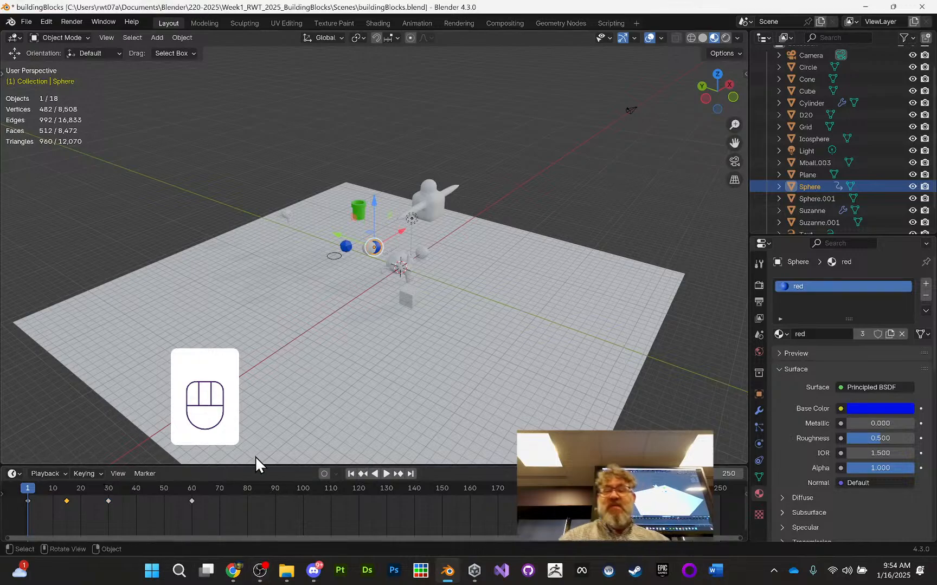
click(28, 485)
drag(27, 485, 63, 488)
drag(85, 479, 32, 469)
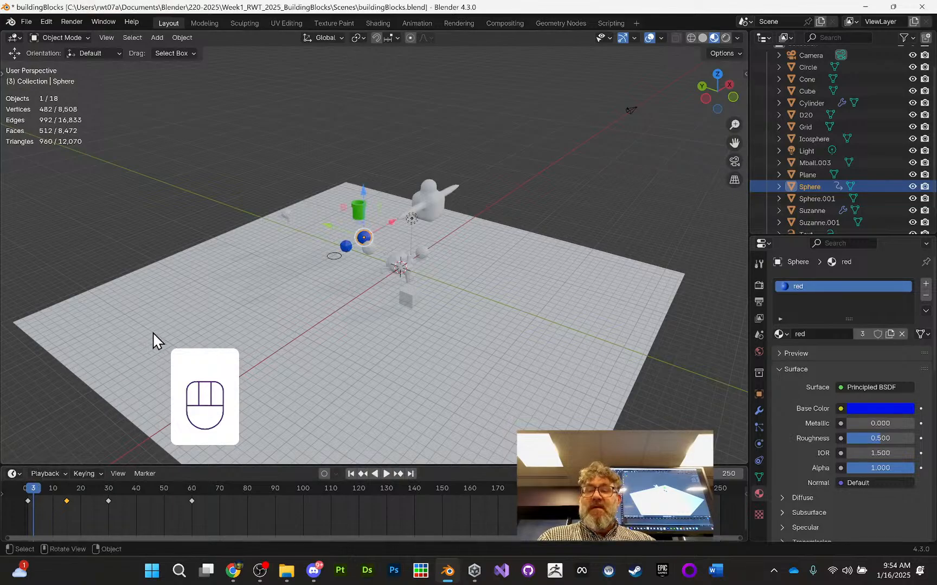
Keyframe the blue base color of the sphere's material at frame 3
click(840, 409)
click(920, 408)
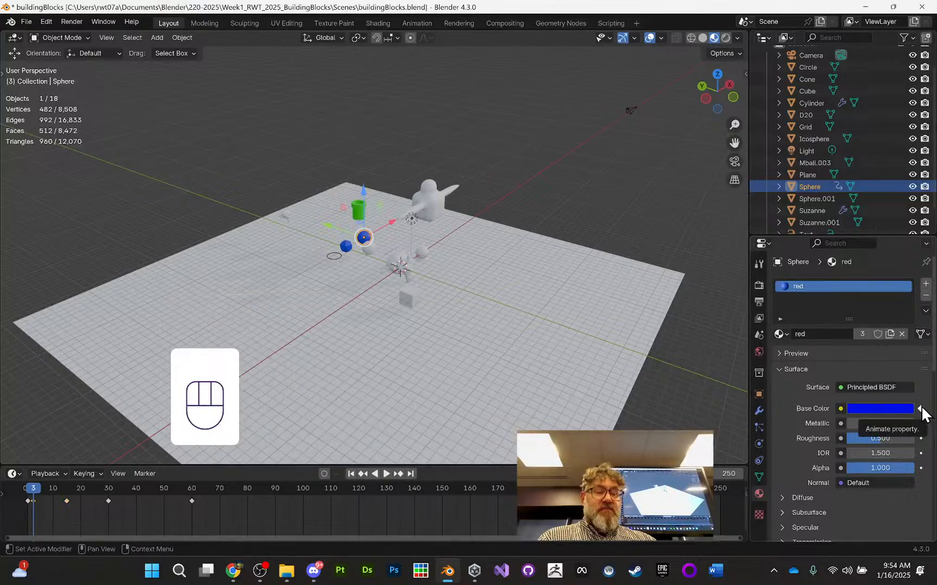
click(921, 409)
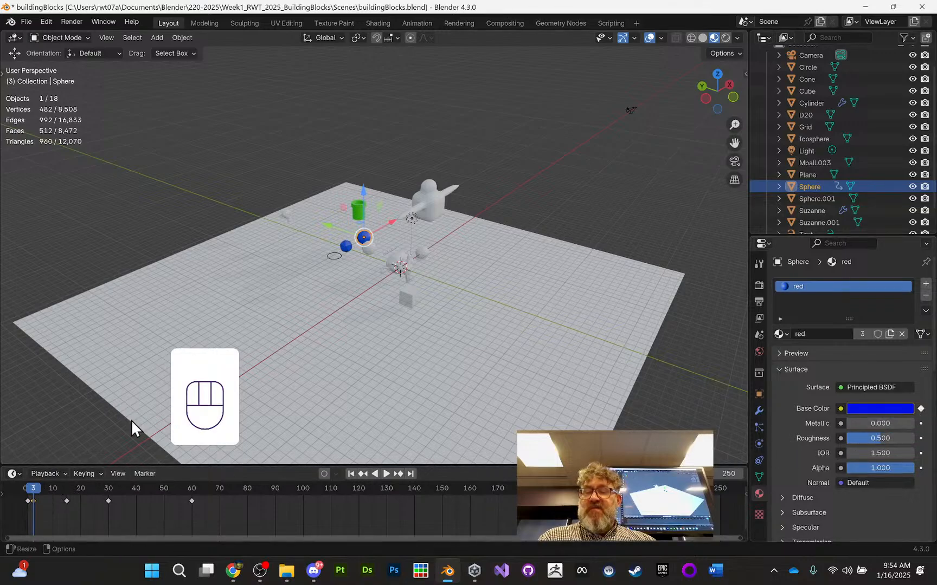
At frame 50, change the material's base color to green, hex #00E740FF, and keyframe the base color
drag(33, 488, 166, 478)
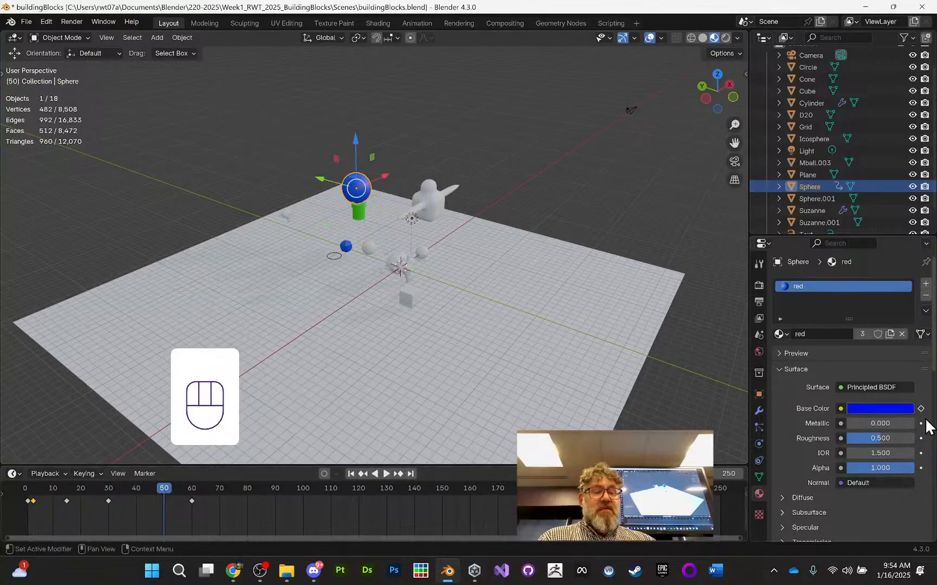
click(899, 410)
drag(879, 337, 837, 337)
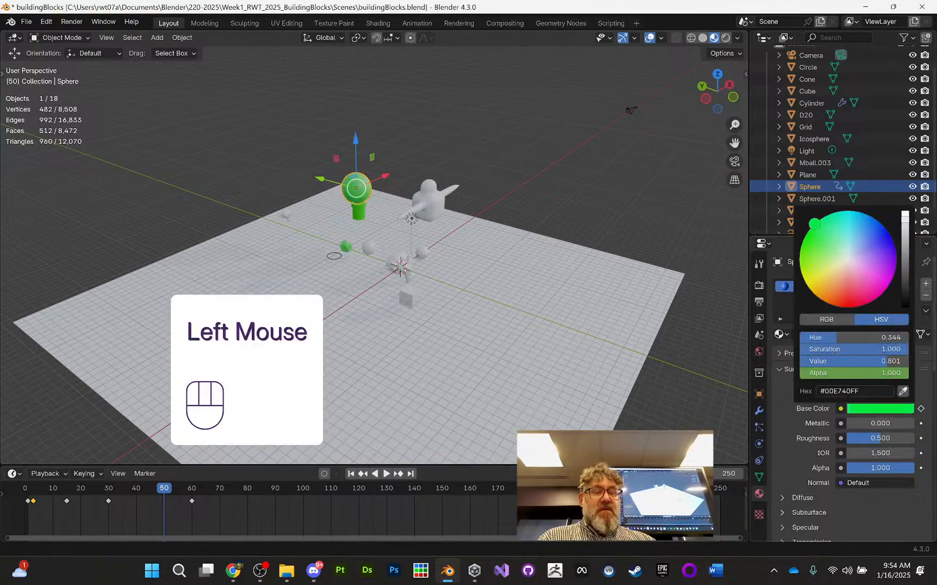
click(921, 408)
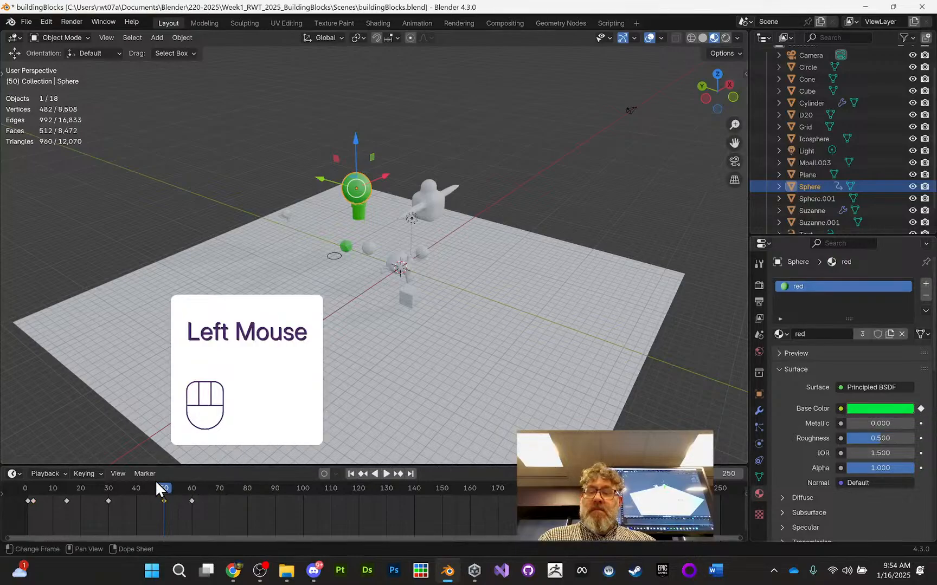
Scrub to frame 60 to check the sphere, and look through the editor types available for the timeline area
drag(167, 488, 191, 479)
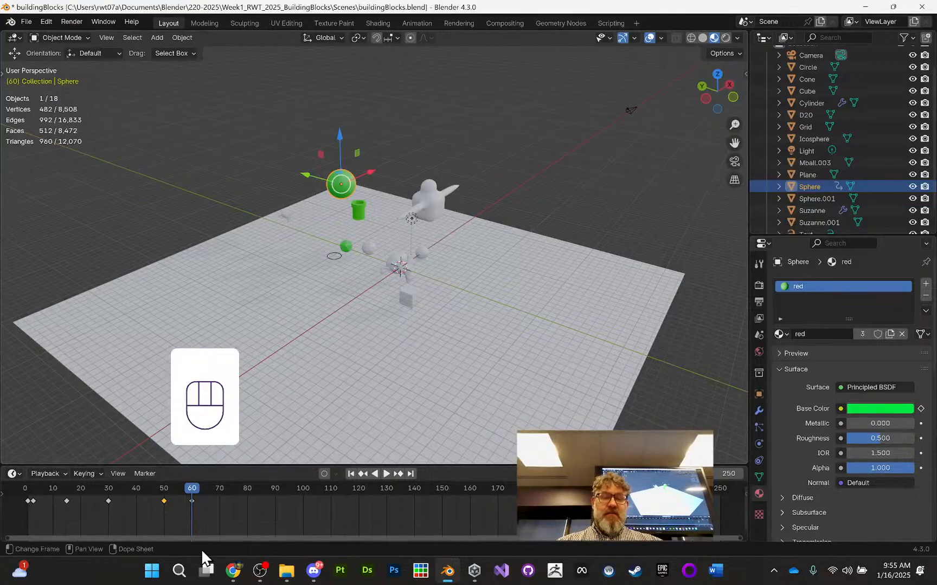
click(14, 474)
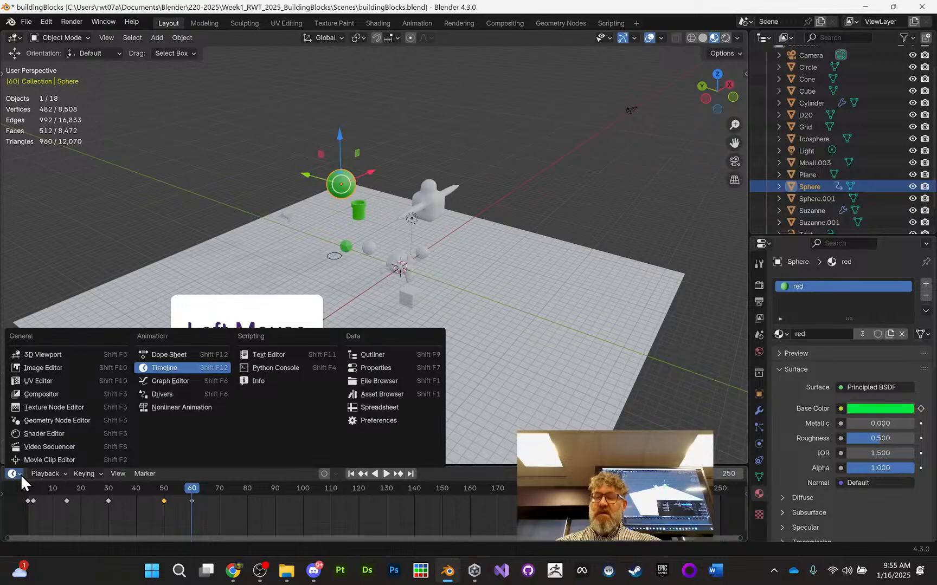
click(21, 474)
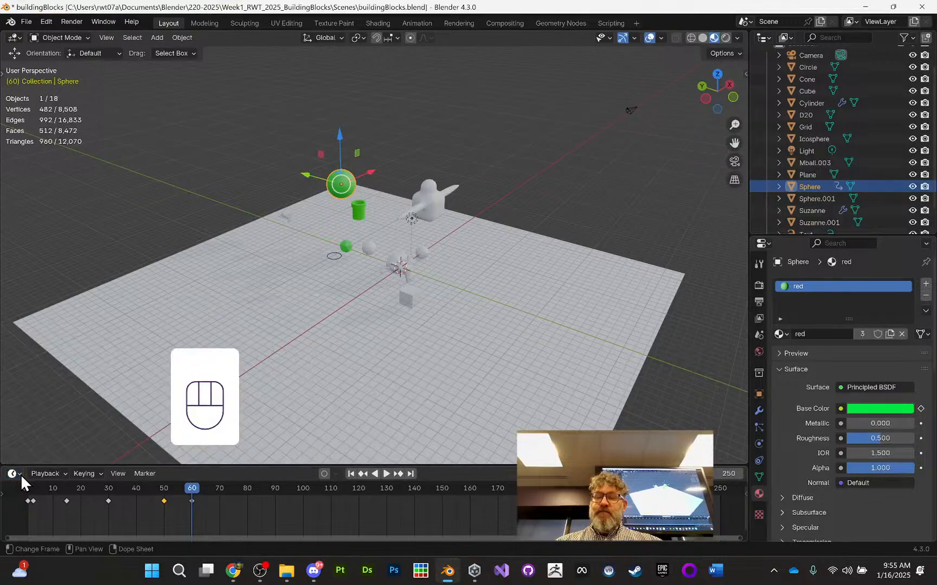
Turn on auto keying and, at frame 80, move the sphere far along negative Y and up along Z
click(323, 475)
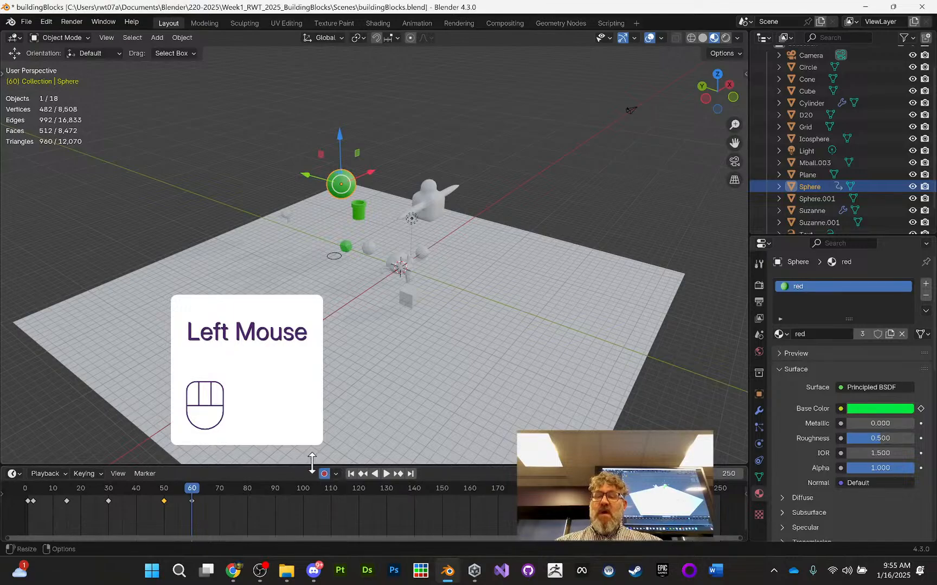
drag(194, 484, 247, 486)
drag(301, 171, 464, 216)
drag(509, 175, 510, 68)
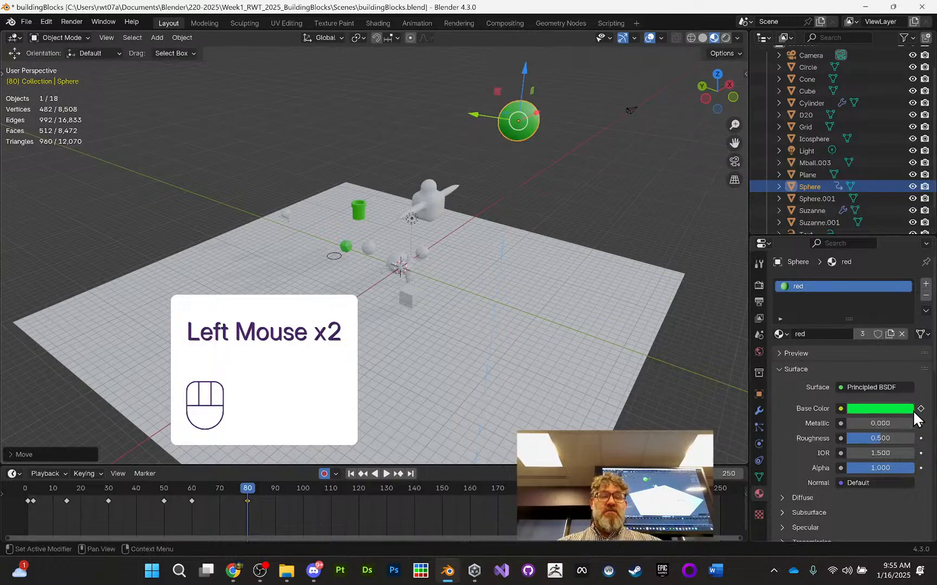
Set the material's base color to purple, hex #AE00E7FF, and keyframe it at frame 80
click(886, 419)
mouse_move(843, 295)
mouse_down()
mouse_move(883, 292)
mouse_move(894, 272)
mouse_up()
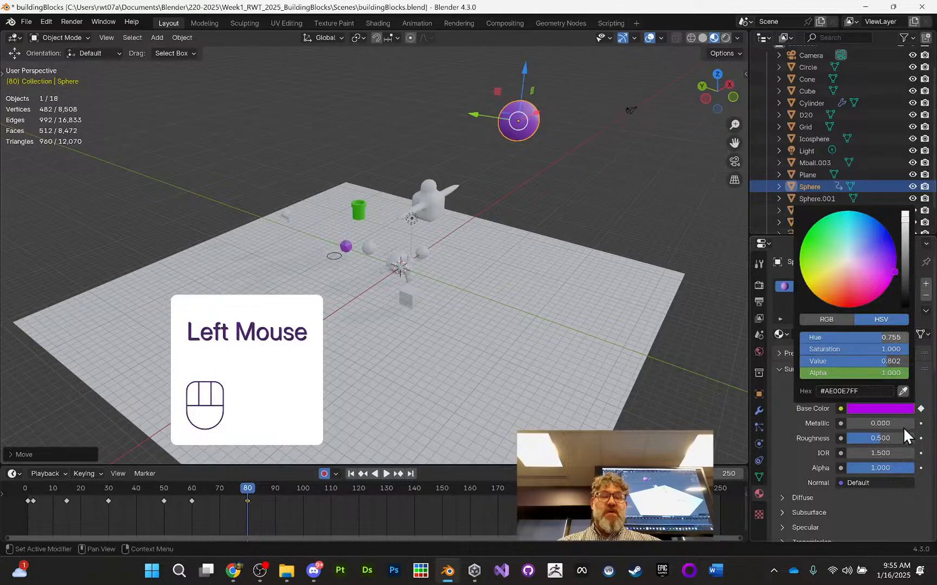
click(921, 410)
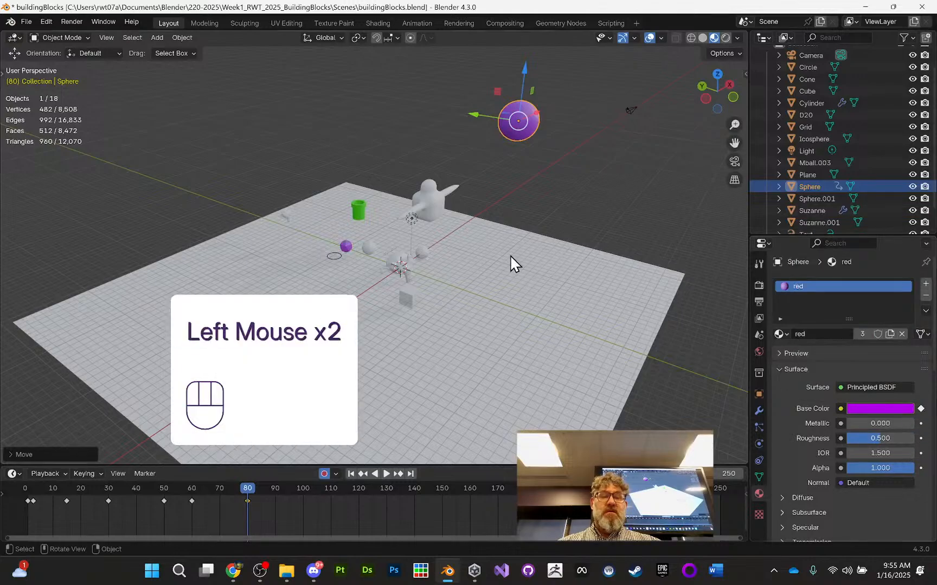
drag(246, 487, 270, 482)
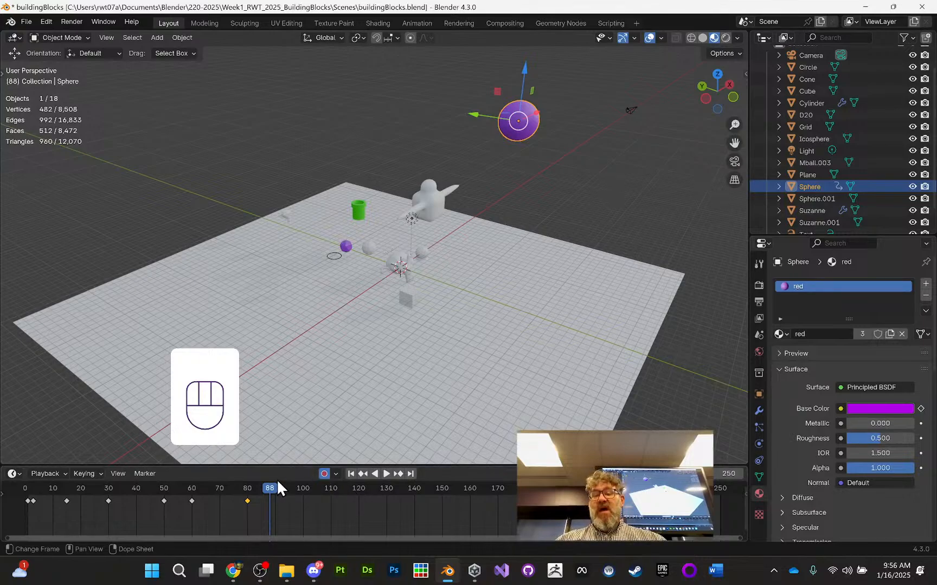
drag(271, 484, 246, 485)
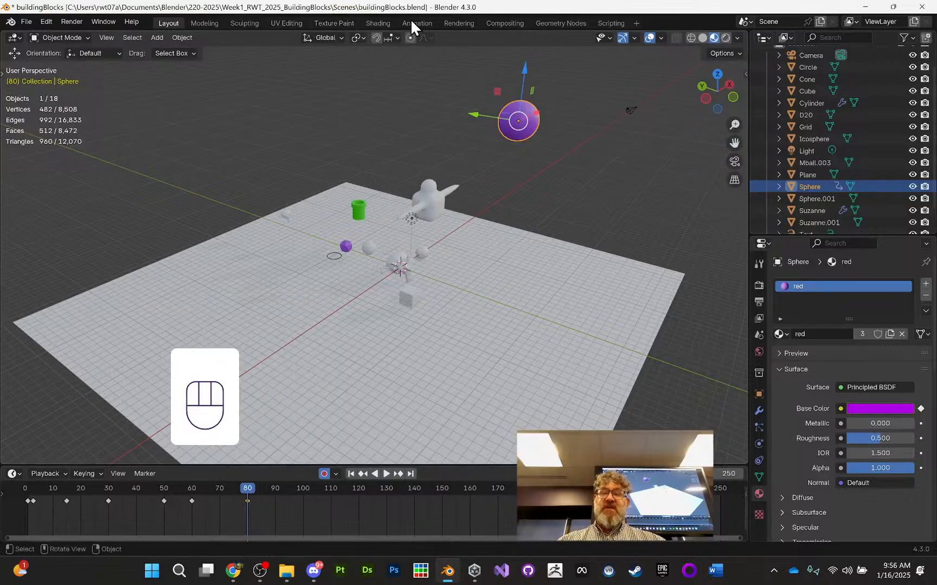
Enlarge the viewports in the Animation workspace, with the icosphere selected and auto keying turned off
click(428, 19)
click(554, 106)
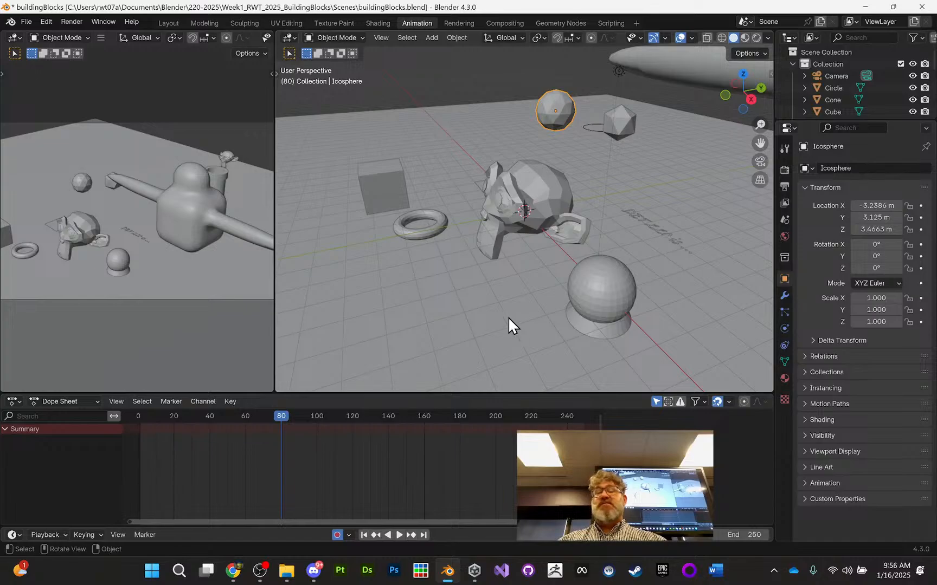
drag(431, 392, 431, 417)
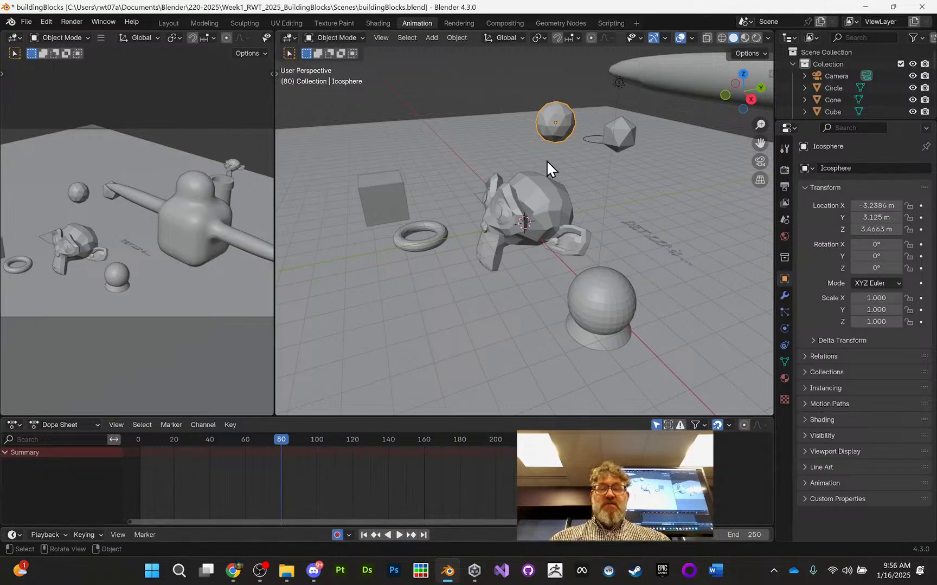
scroll(564, 119, down, 6)
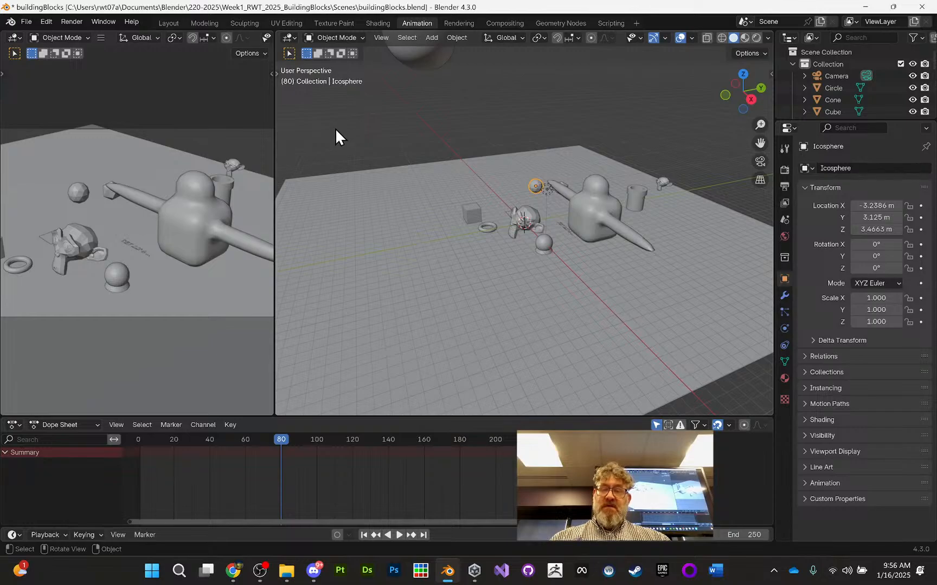
With the Move tool, move the icosphere to Y -12.126 m and Z 12.352 m, and insert a keyframe at frame 80
key(t)
click(292, 120)
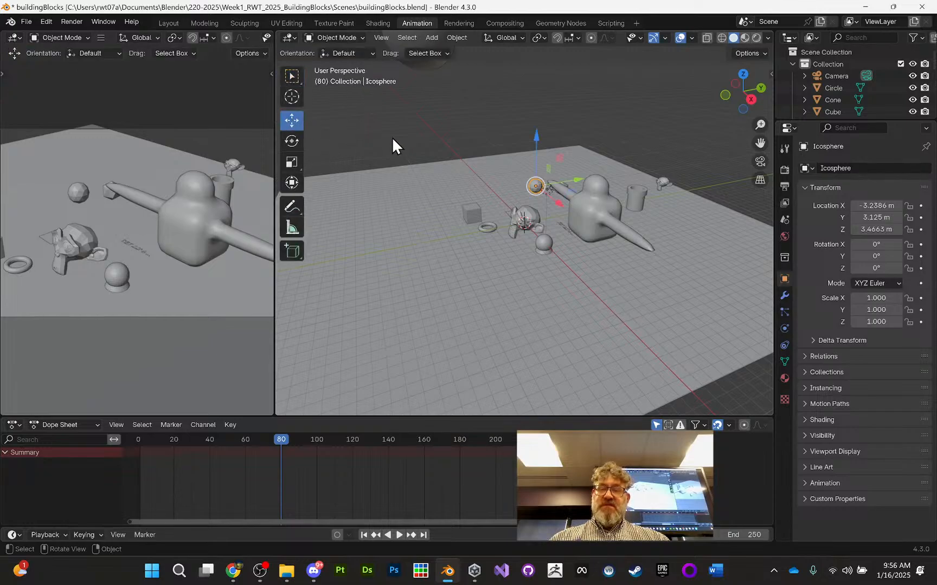
drag(538, 136, 454, 122)
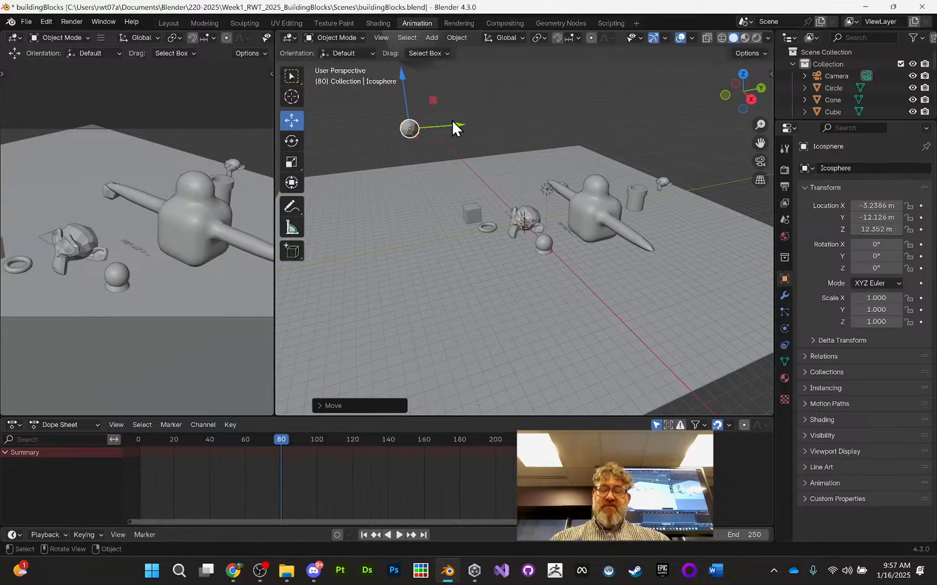
key(i)
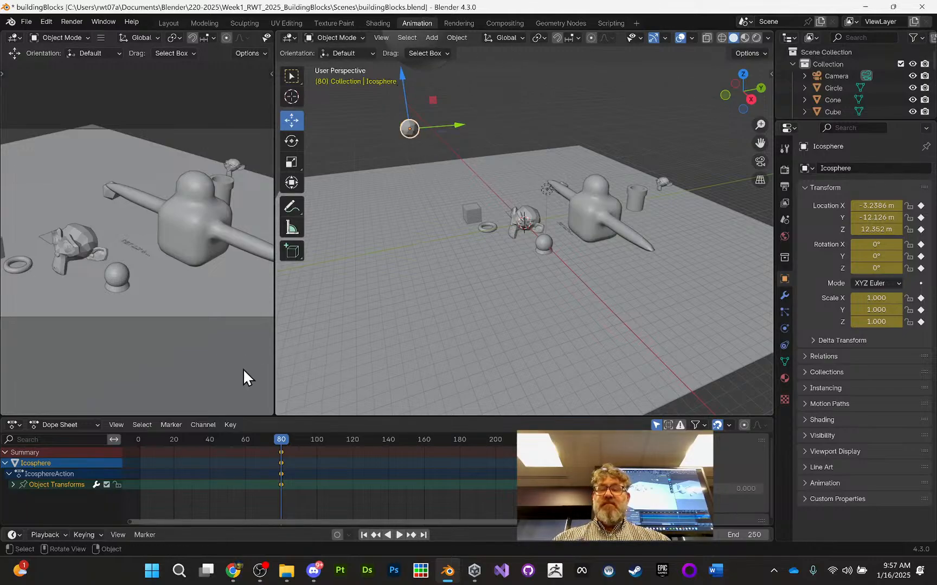
Return to the Layout workspace and view the icosphere and purple sphere from the other side of the scene
click(163, 23)
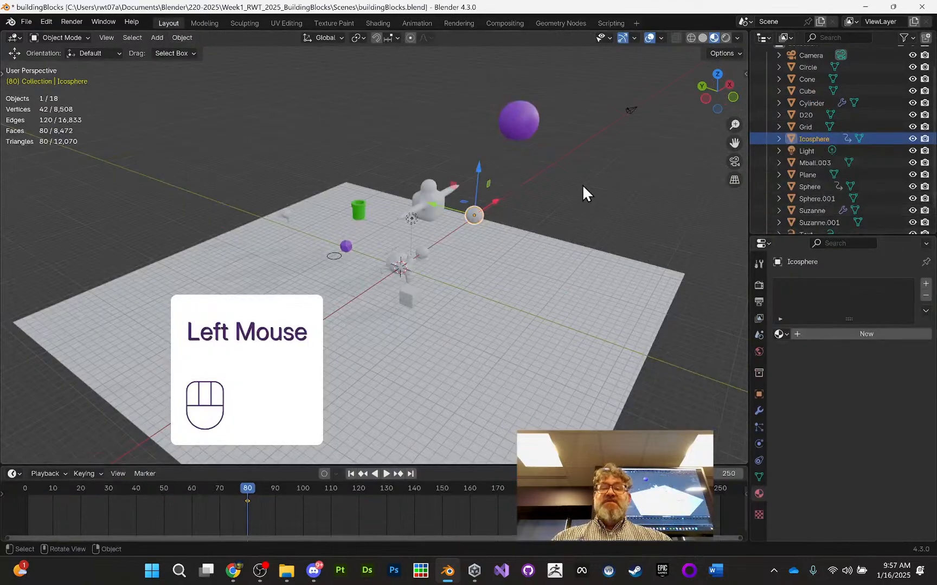
scroll(601, 178, up, 2)
mouse_move(601, 178)
middle_down()
mouse_move(556, 155)
mouse_move(591, 176)
mouse_move(605, 173)
middle_up()
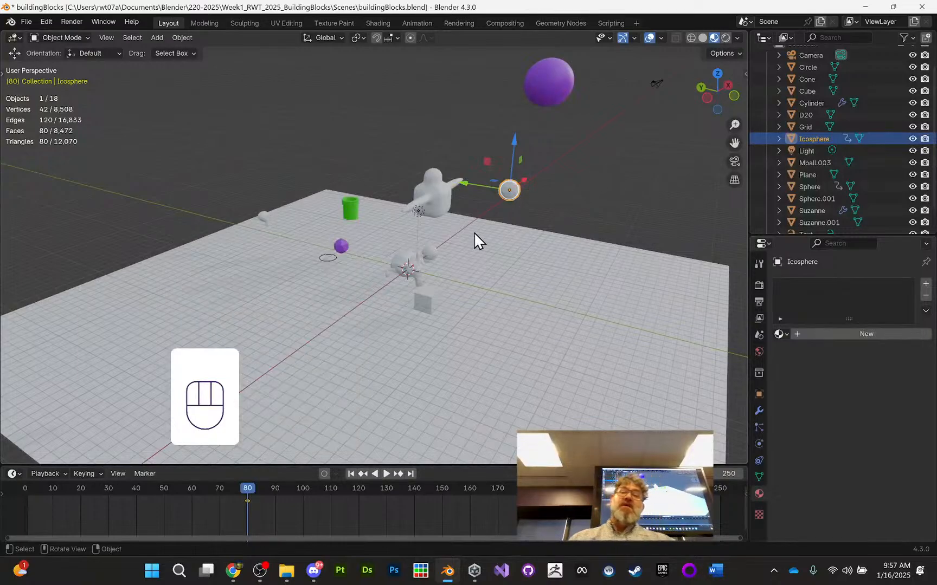
middle_drag(550, 249, 317, 251)
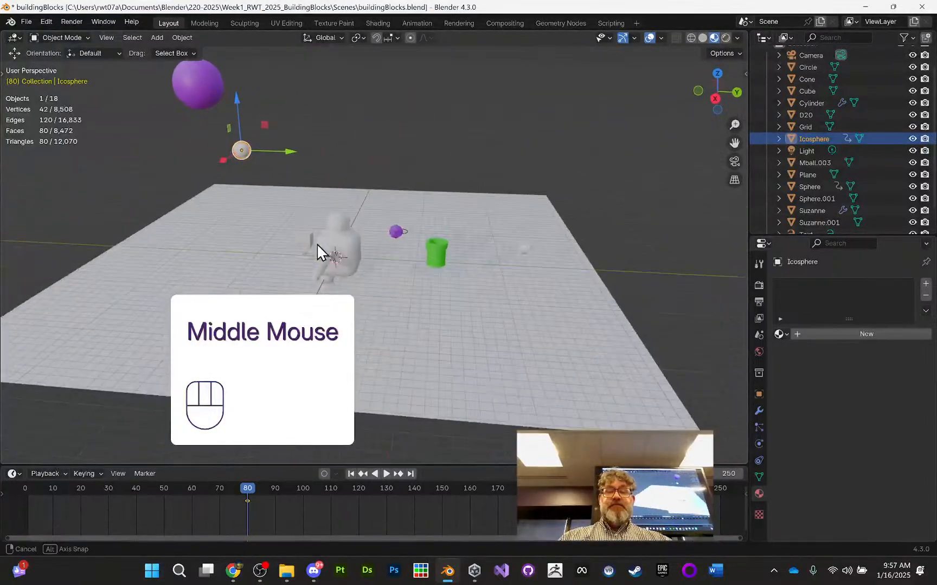
Switch to Chrome and open the Week 1 "Building Blocks - Blender Assignment" from the course page in a new tab
click(227, 573)
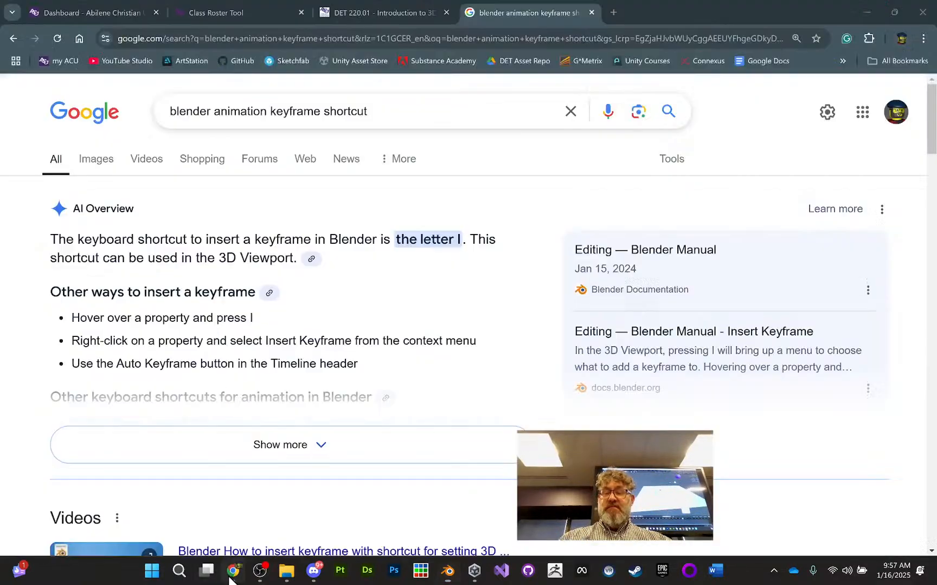
click(364, 12)
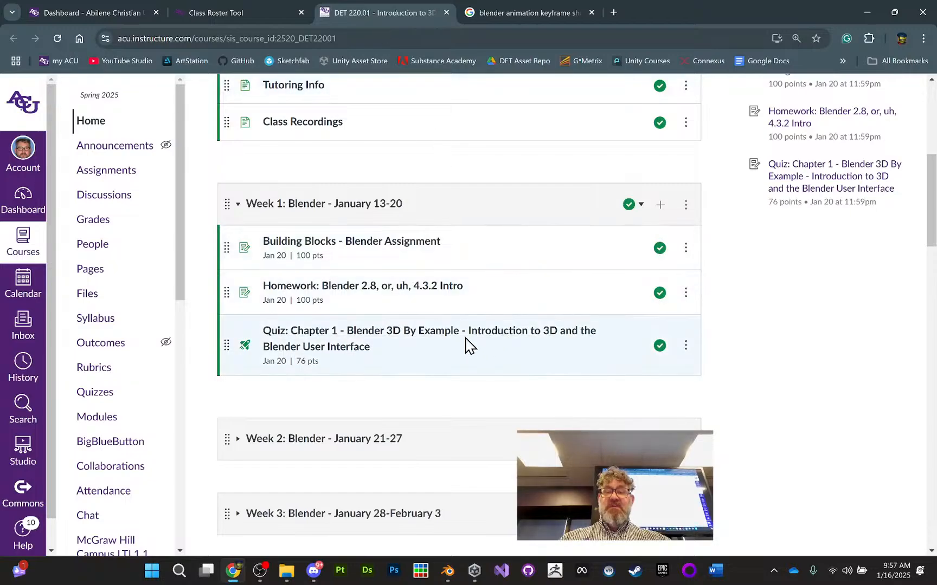
middle_click(413, 247)
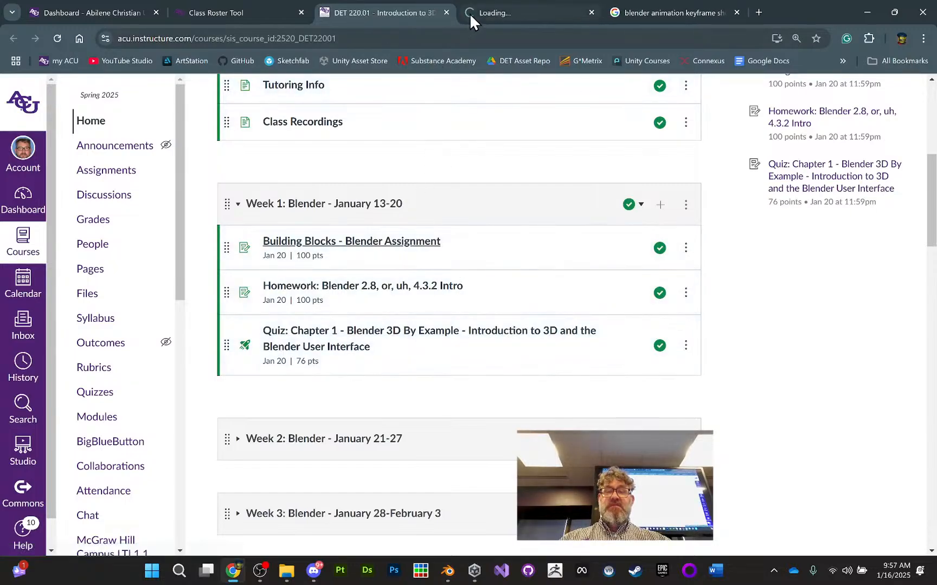
click(471, 13)
Review the Building Blocks in Blender rubric criteria, from the required primitives through colors, animation, folder structure, render and extra credit
scroll(572, 298, down, 3)
scroll(586, 305, down, 15)
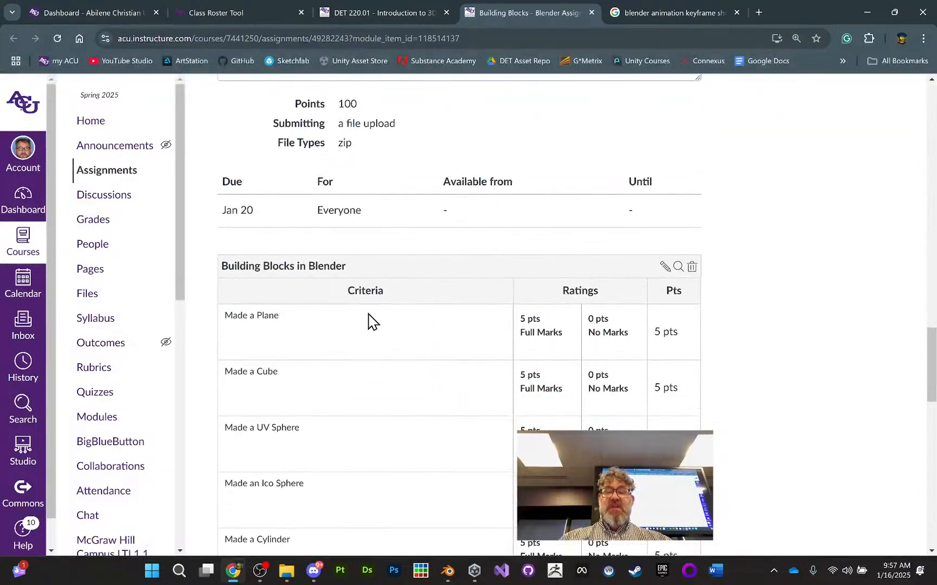
scroll(368, 320, down, 3)
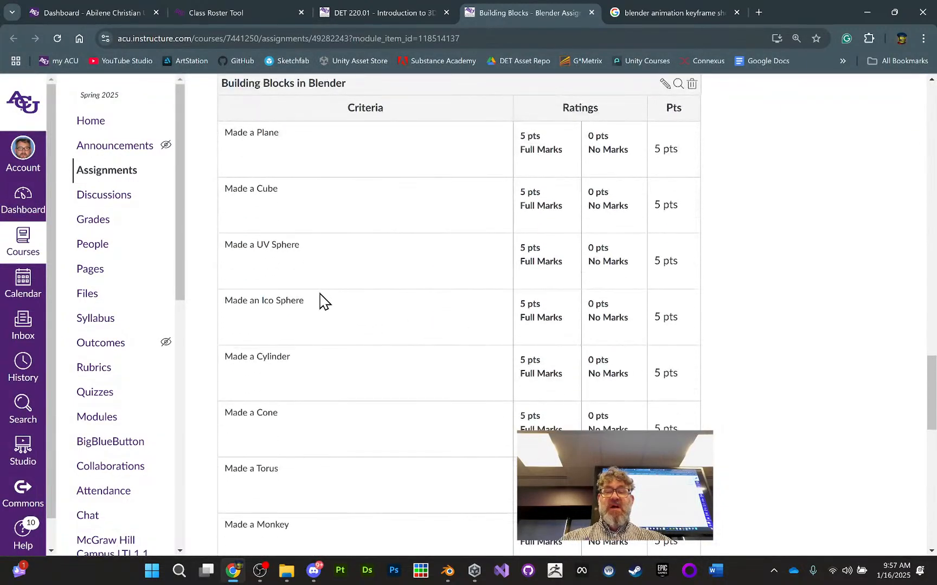
scroll(323, 304, down, 2)
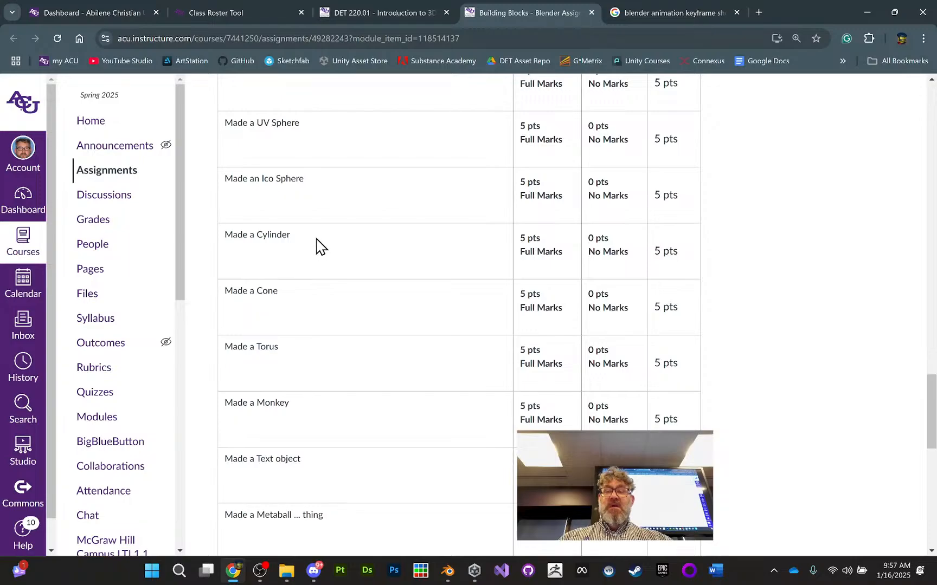
scroll(317, 246, down, 2)
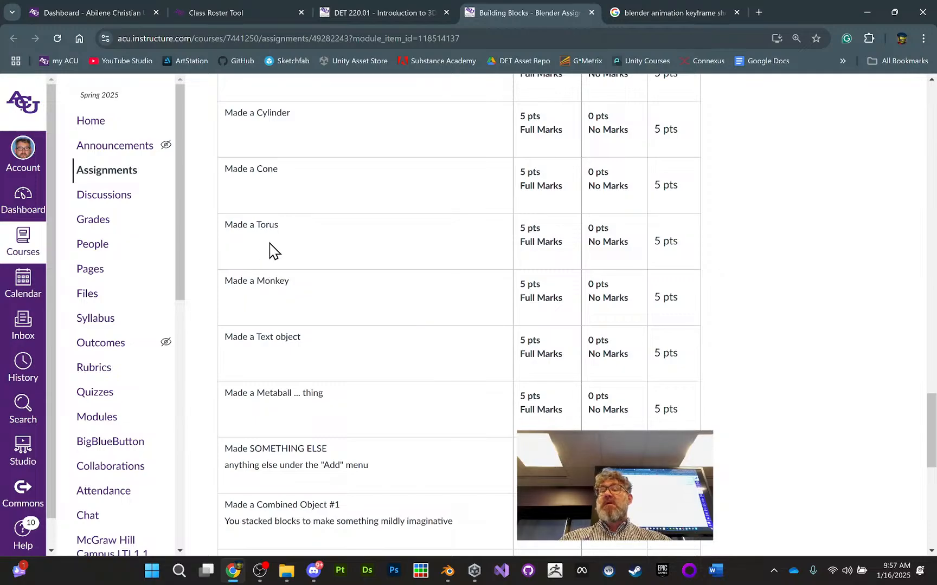
scroll(282, 260, down, 1)
scroll(287, 262, down, 1)
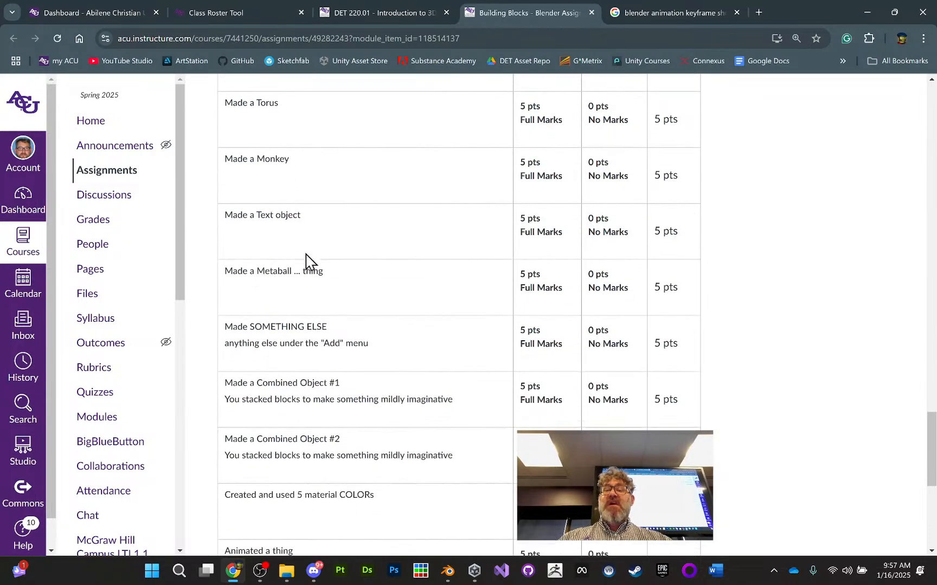
scroll(346, 247, down, 2)
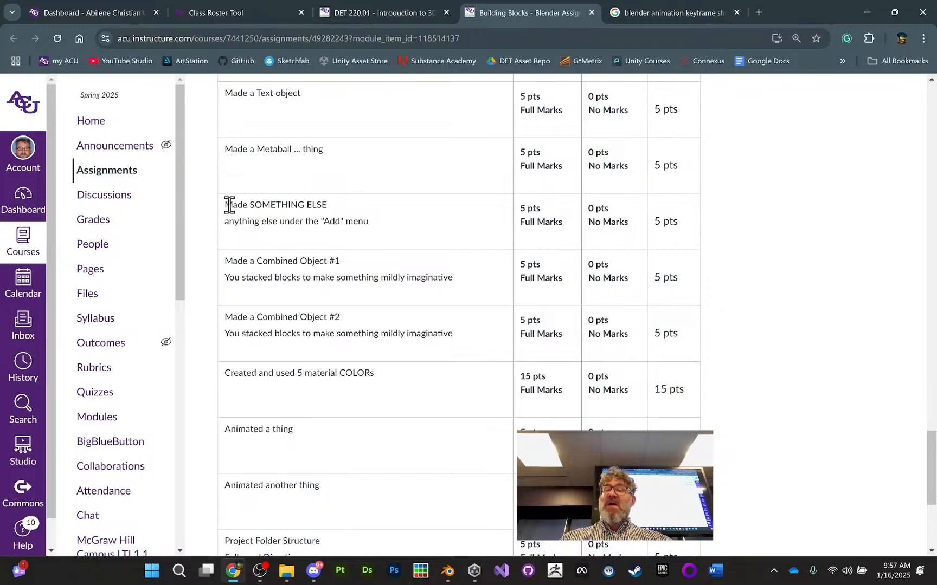
scroll(352, 203, down, 1)
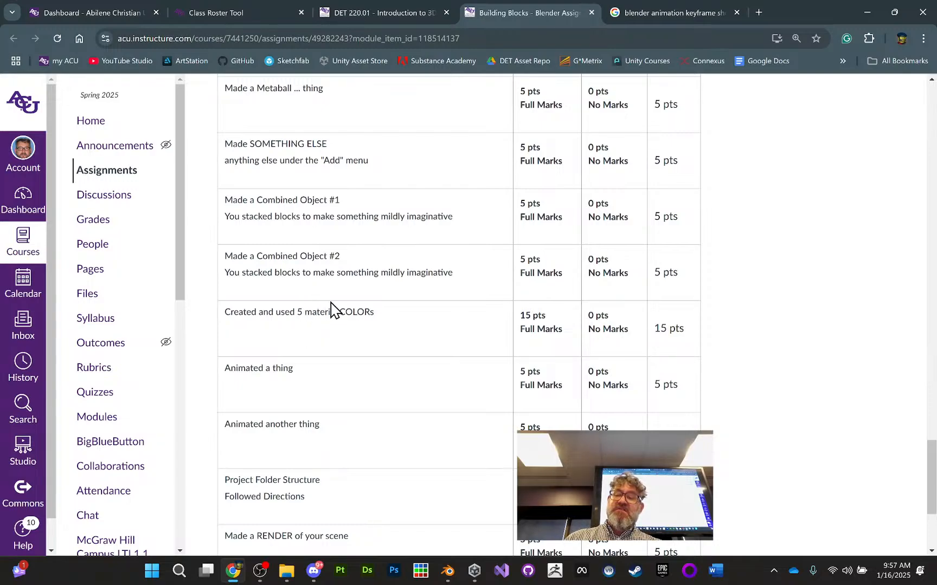
scroll(332, 309, down, 1)
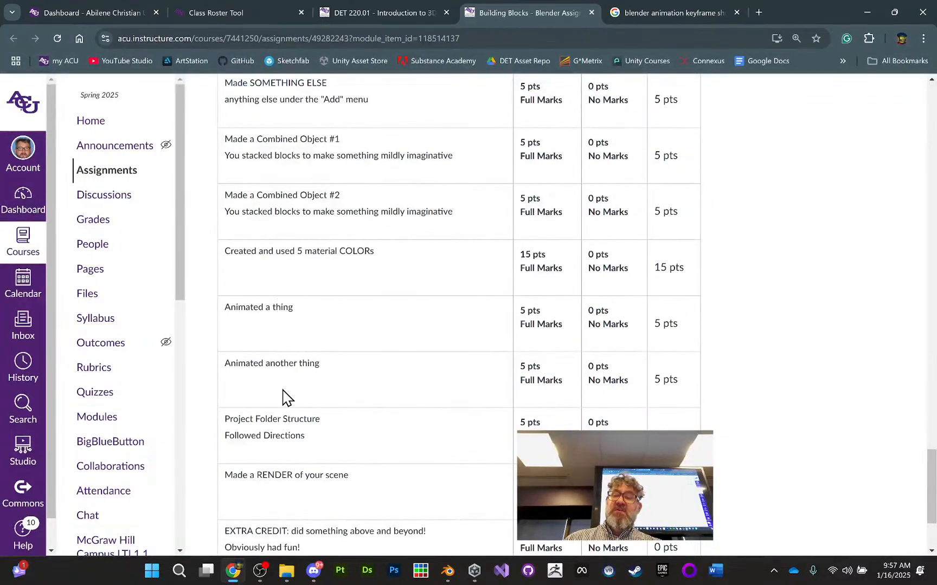
scroll(322, 317, down, 1)
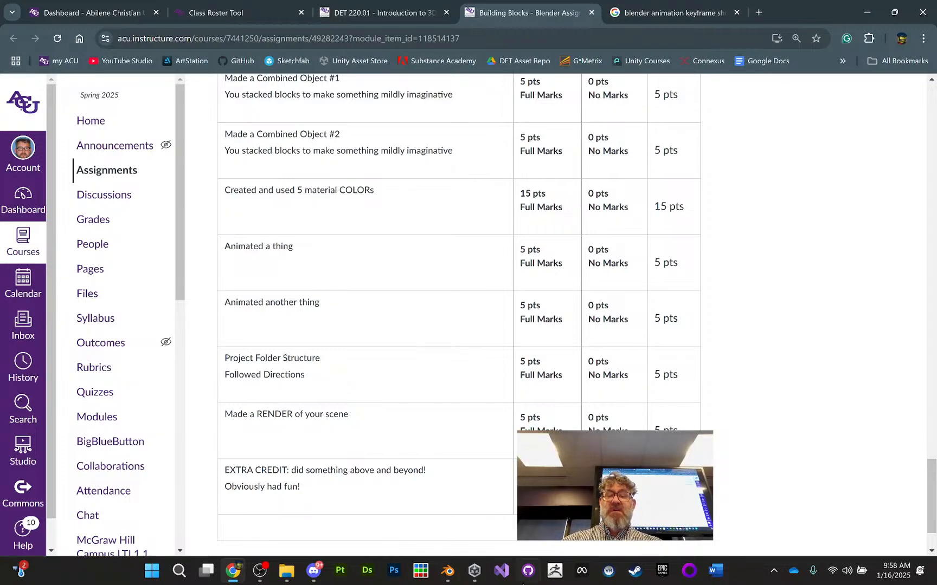
Switch to Blender and look at the building blocks scene through the active camera
click(447, 571)
middle_drag(547, 262, 445, 307)
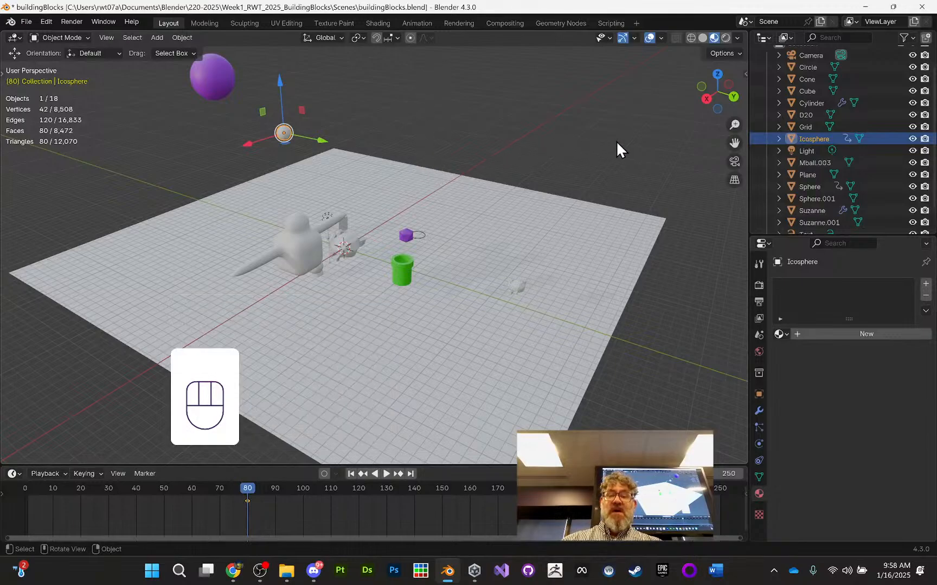
key(t)
key(t)
key(t)
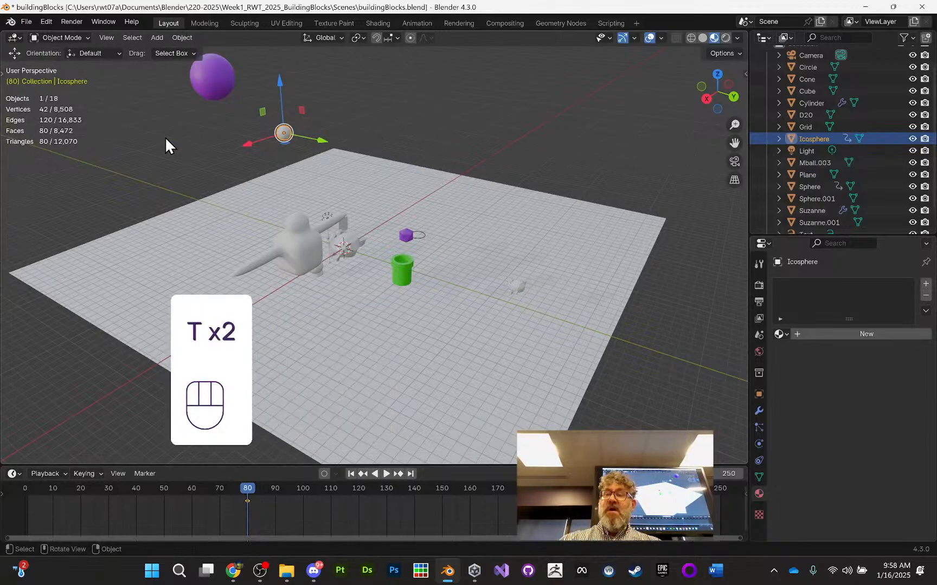
key(t)
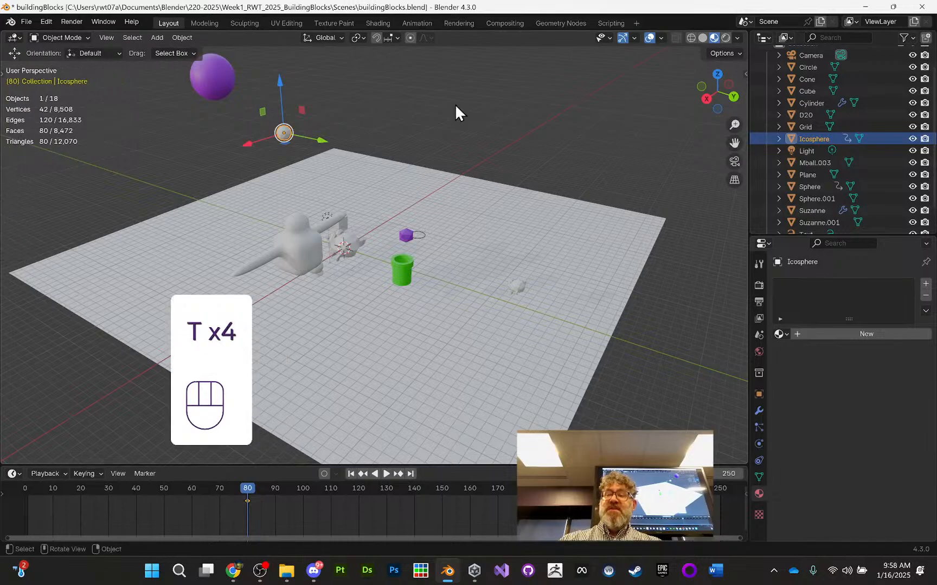
key(n)
key(n)
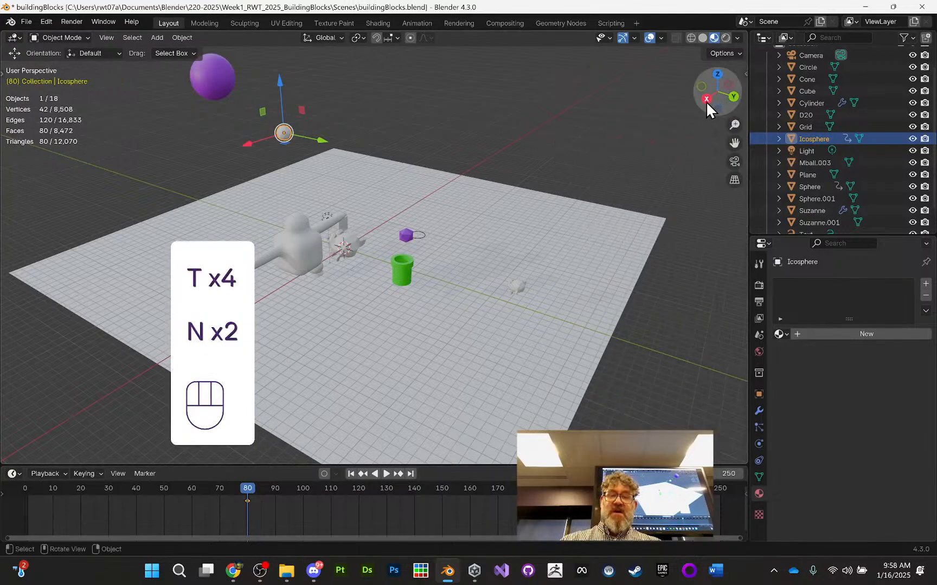
click(734, 161)
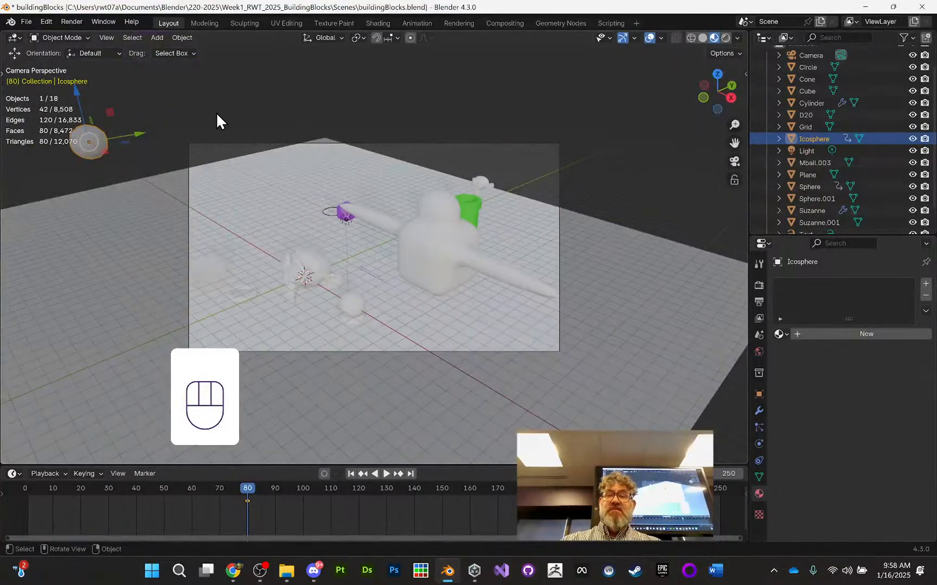
Leave the camera view, select the camera and move it a short way along the X axis
middle_drag(393, 189, 412, 191)
scroll(439, 202, down, 3)
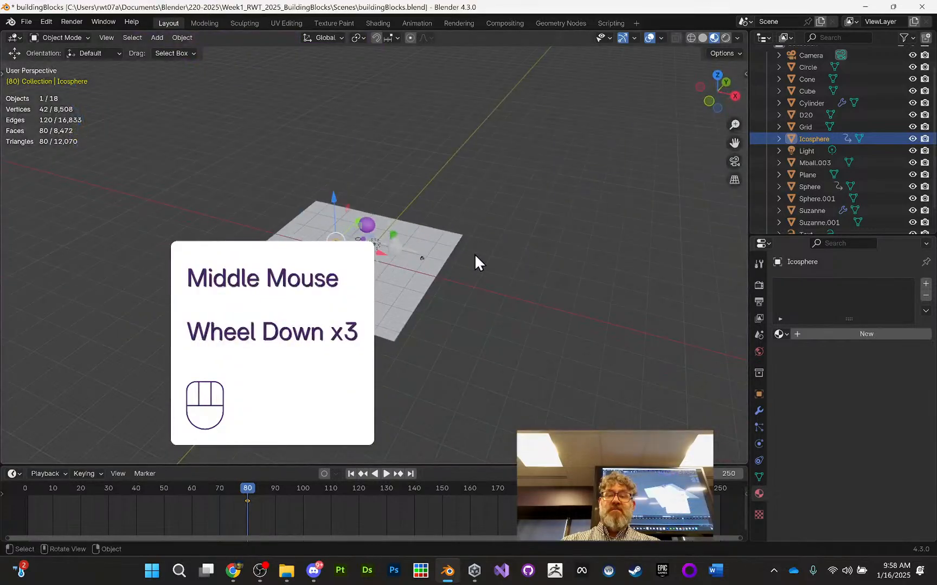
click(421, 257)
drag(470, 273, 494, 277)
middle_drag(474, 173, 407, 156)
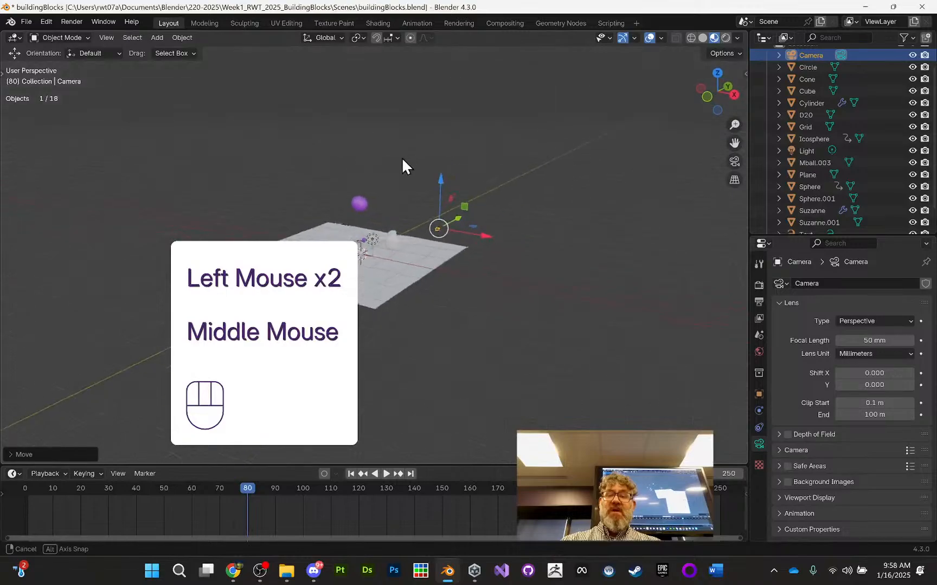
scroll(402, 162, down, 1)
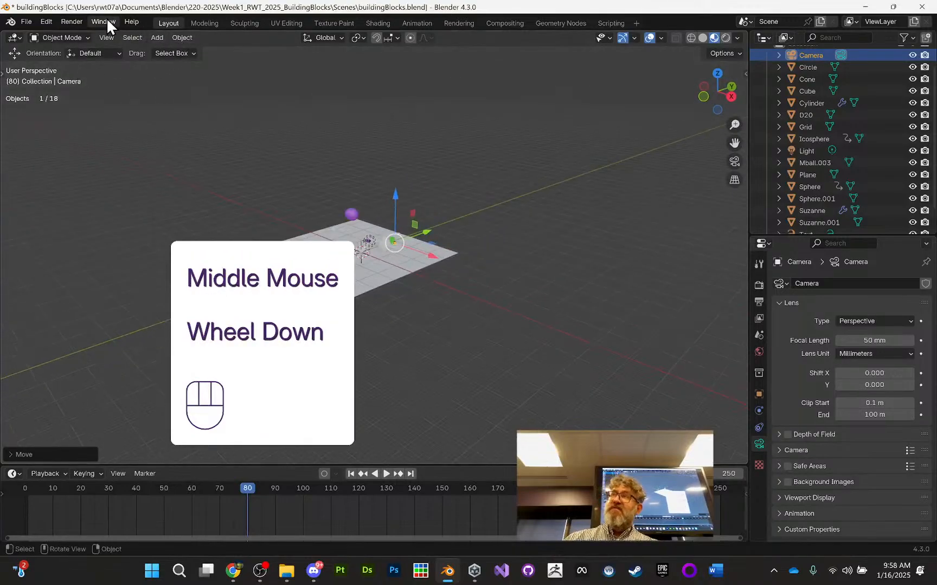
Align the active camera to the selected ground plane and look through the camera
click(303, 251)
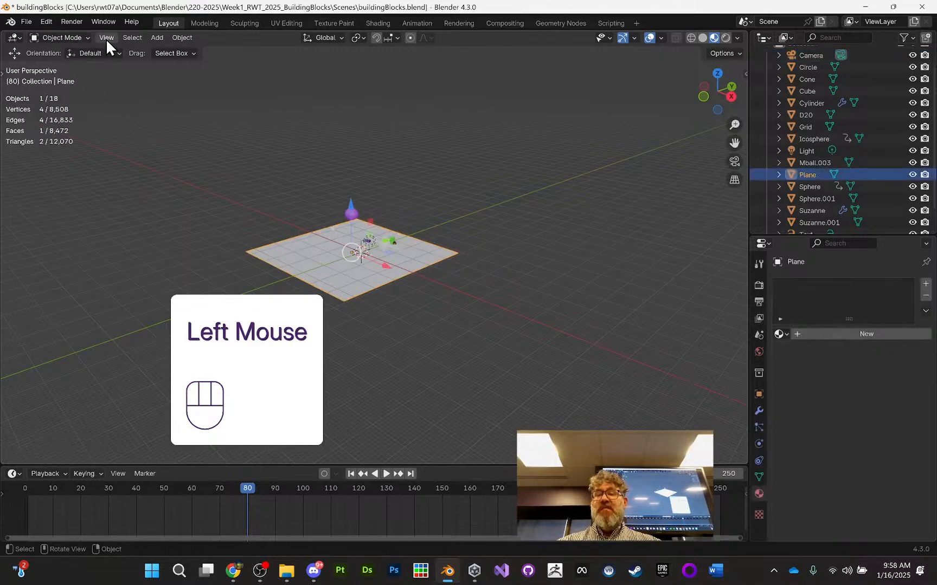
click(105, 38)
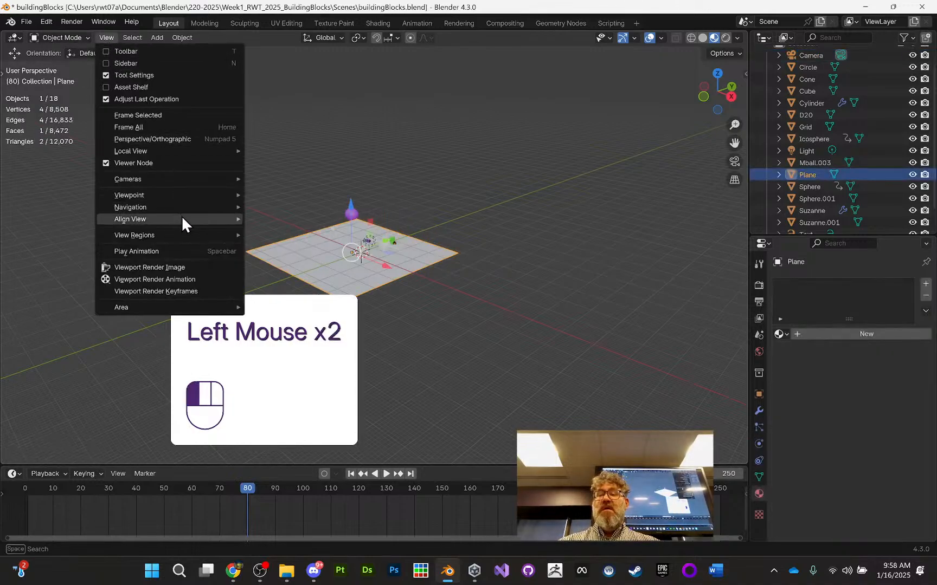
mouse_move(182, 216)
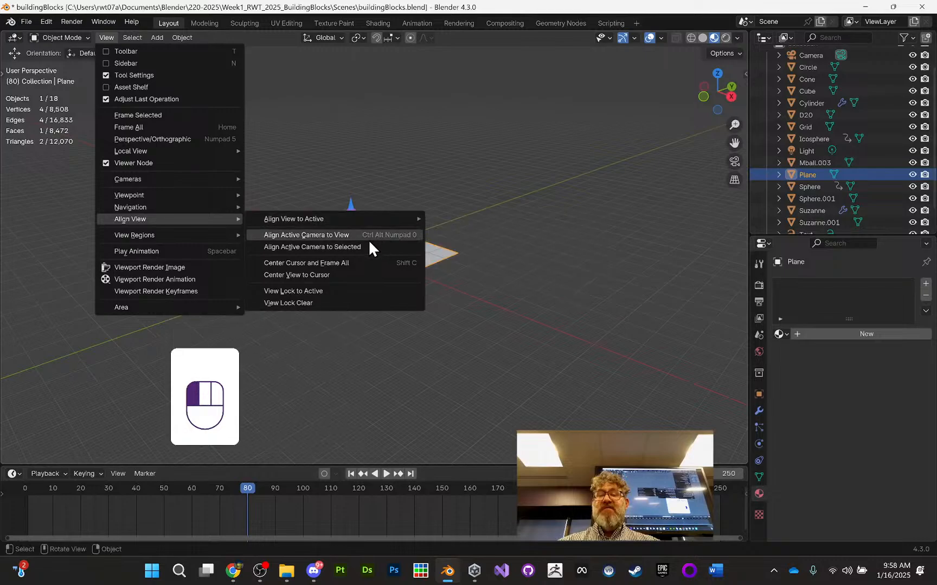
click(350, 247)
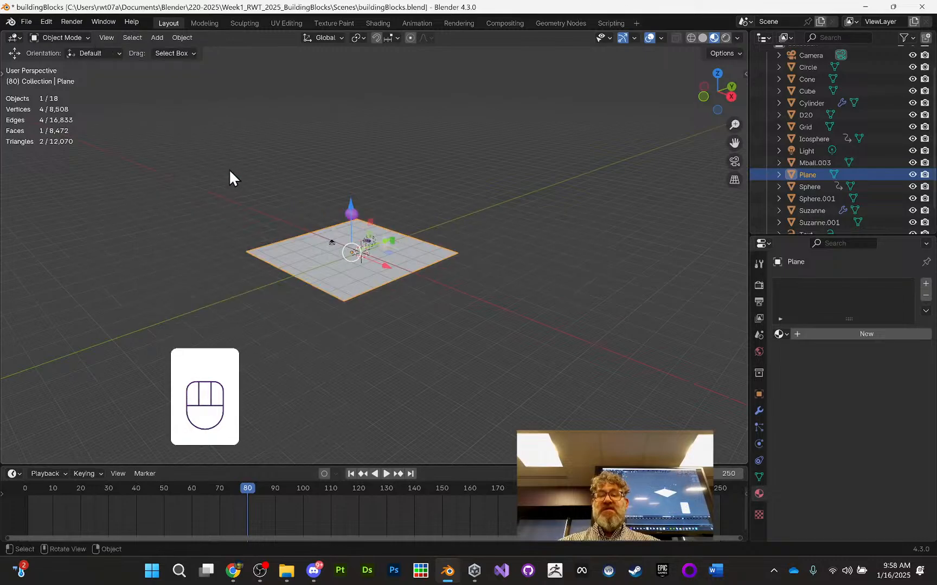
click(735, 162)
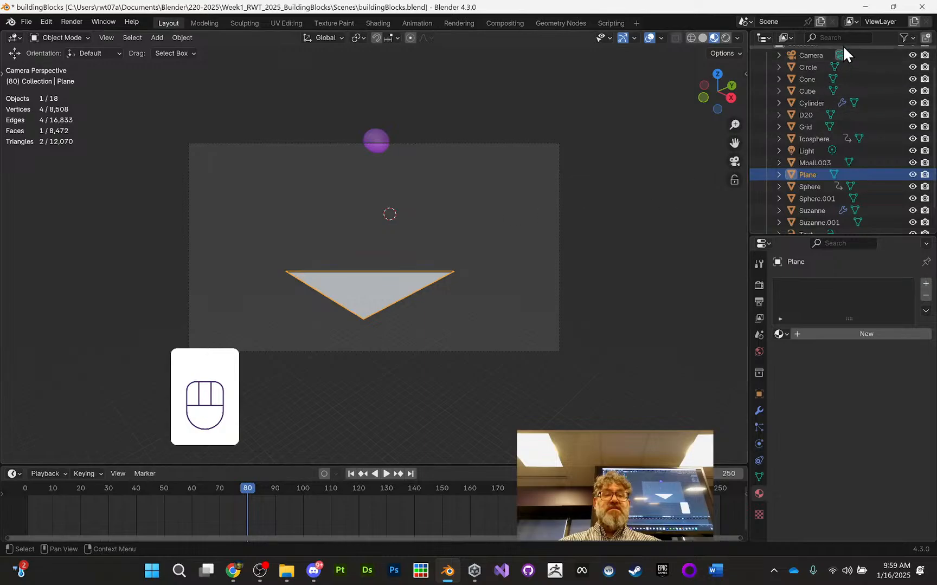
Set the camera's Clip End distance to 2000 m
click(805, 56)
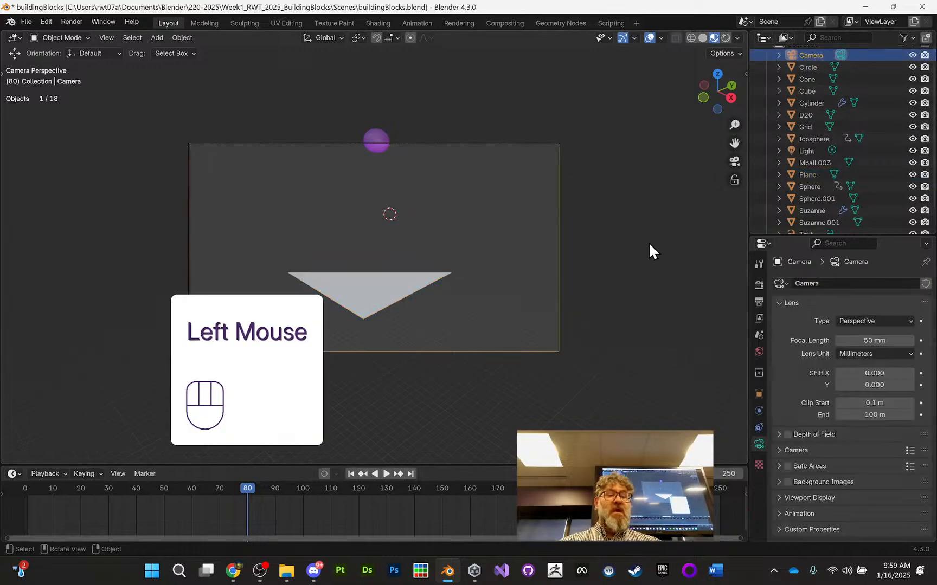
click(860, 415)
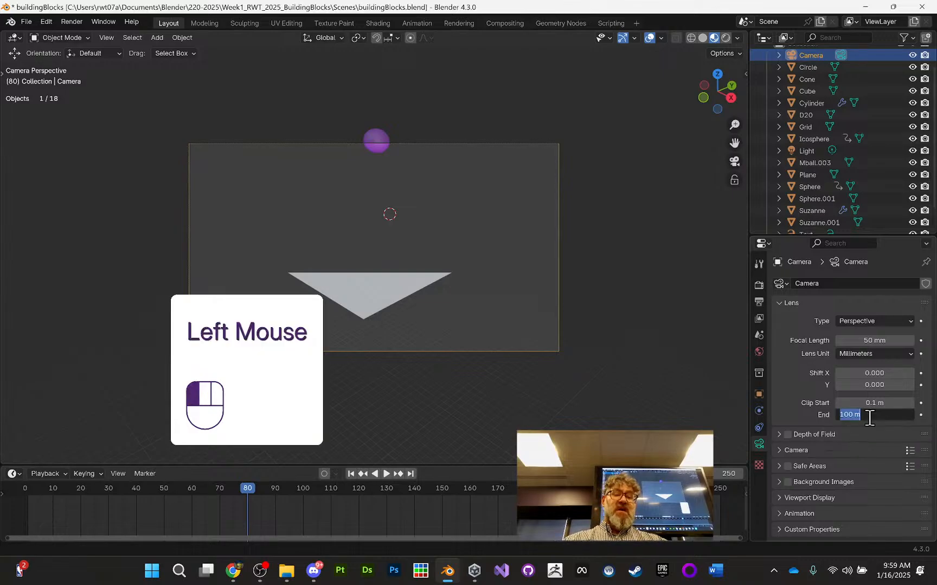
key(KP_0)
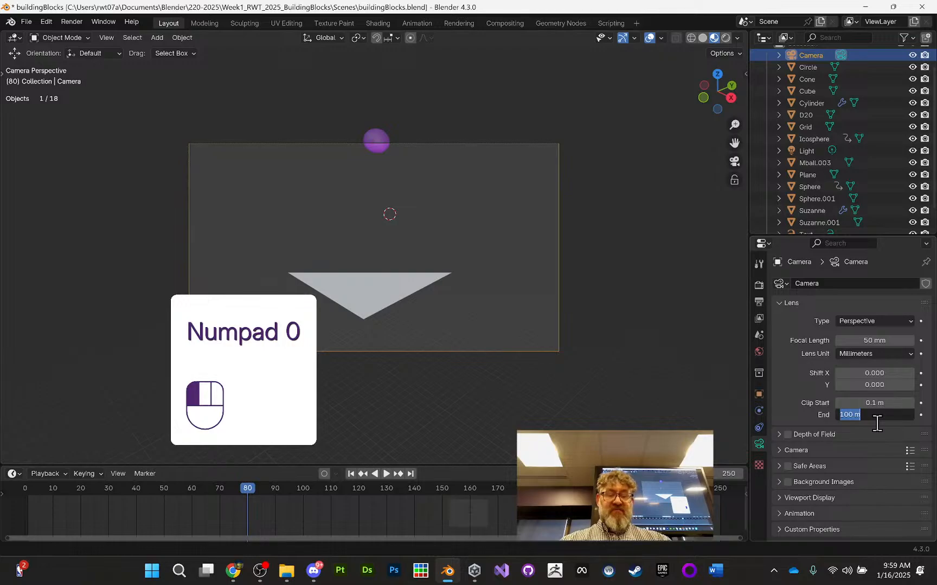
text(2000)
key(Return)
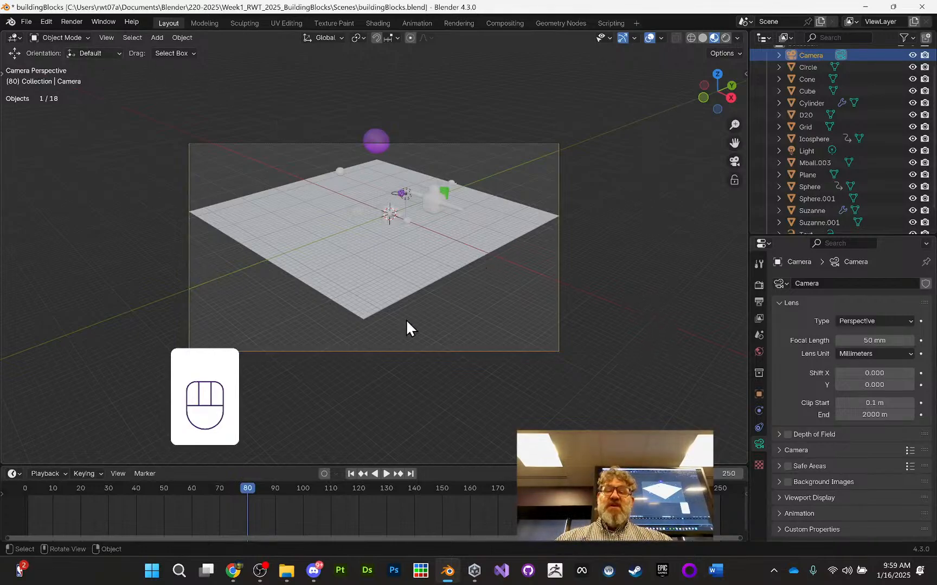
Render a still image of the camera view at frame 70 and close the render window
drag(246, 488, 218, 485)
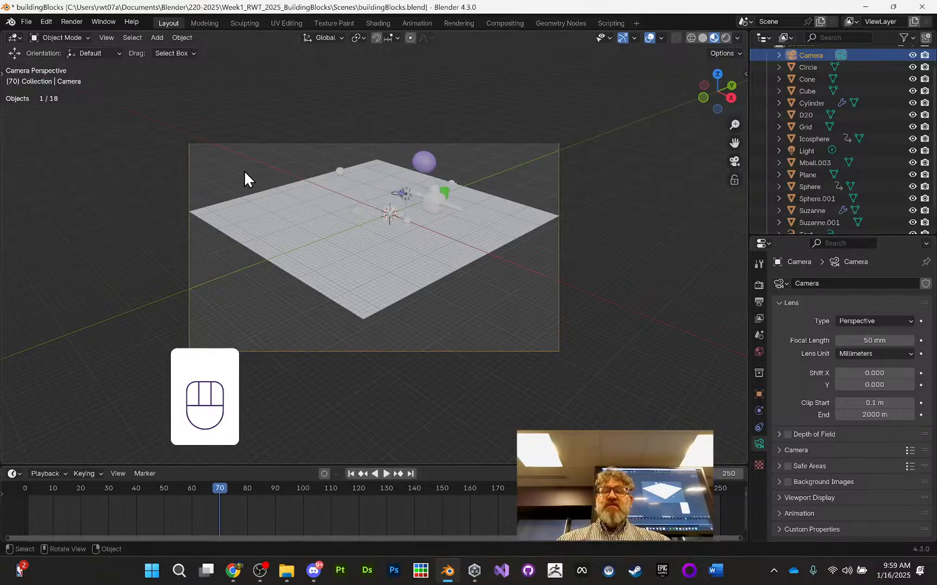
click(71, 18)
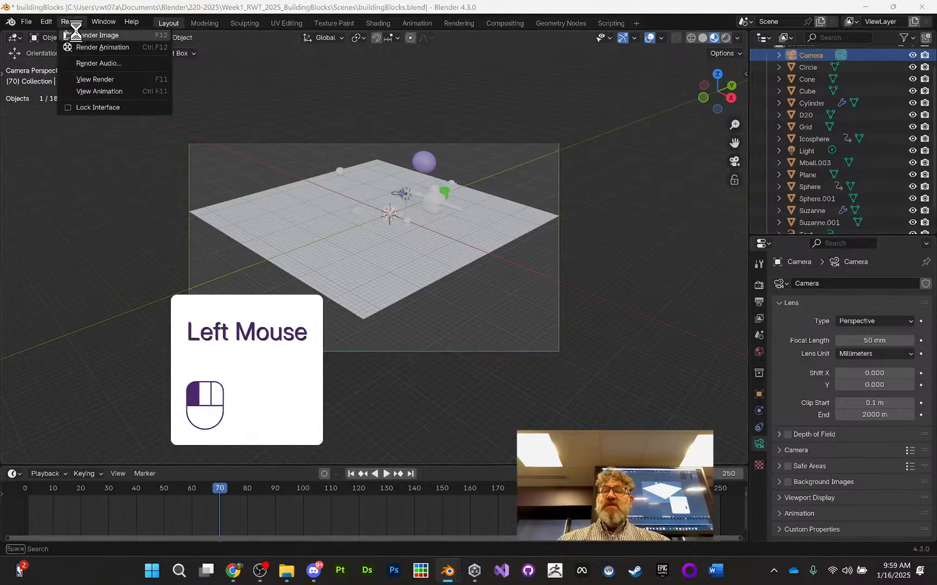
click(76, 30)
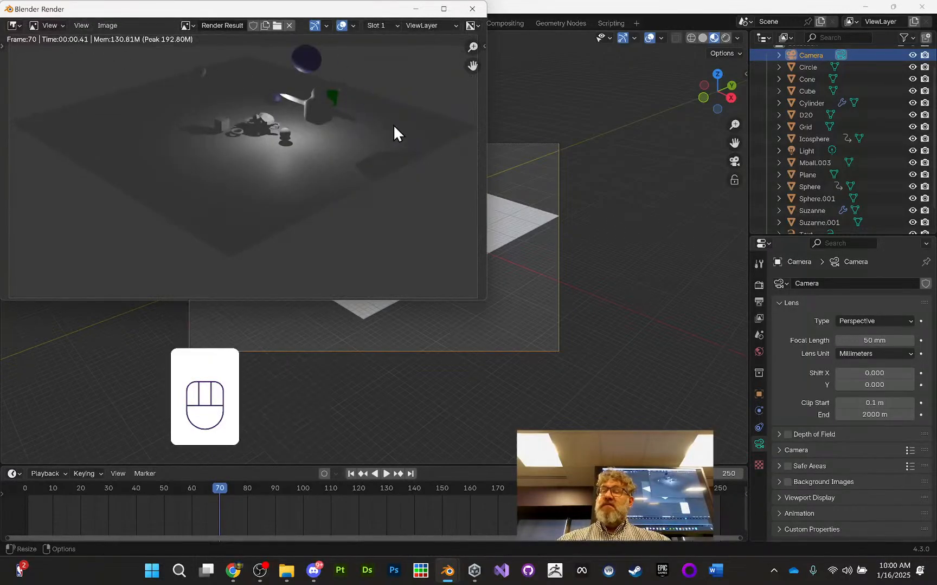
click(470, 9)
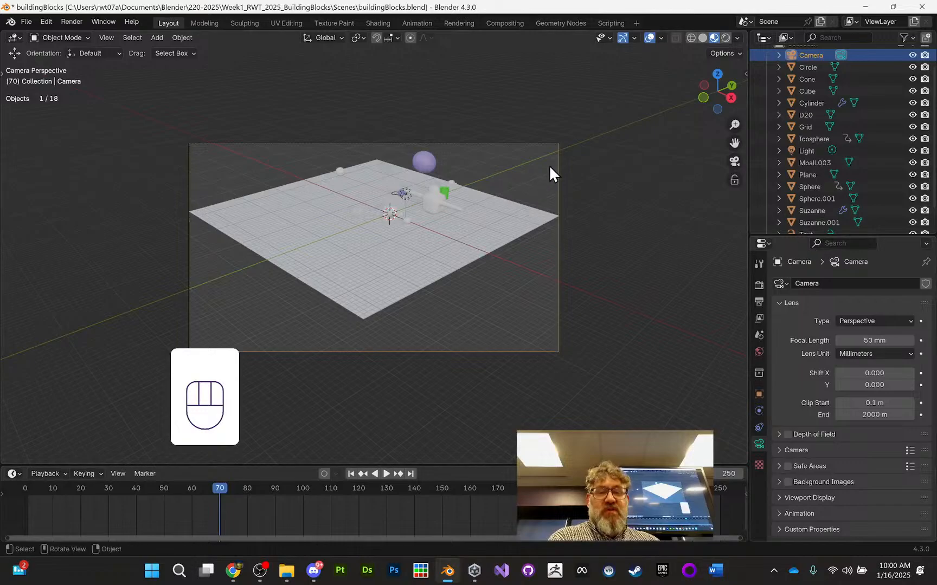
Render the frame 70 image again, inspect it in a widened render window, and close the window
click(72, 21)
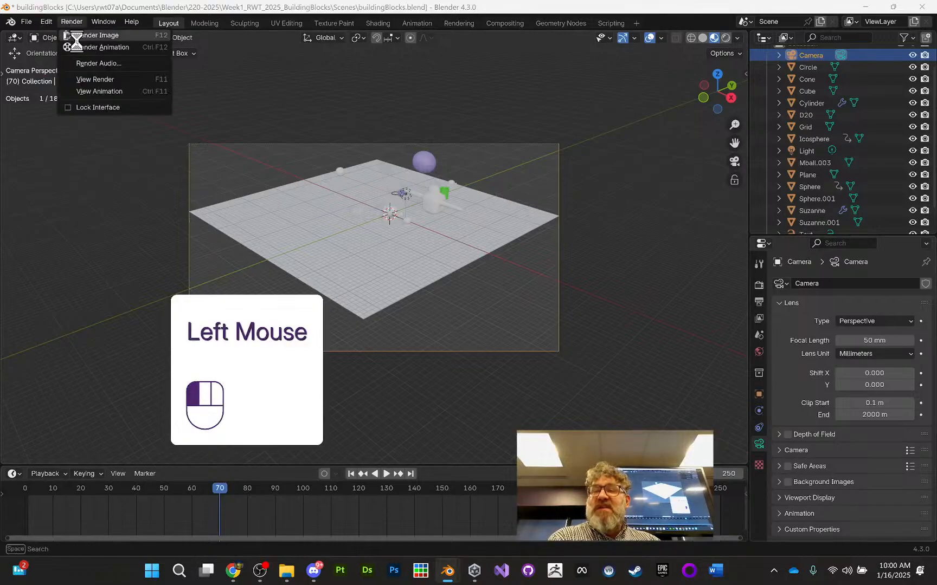
click(76, 31)
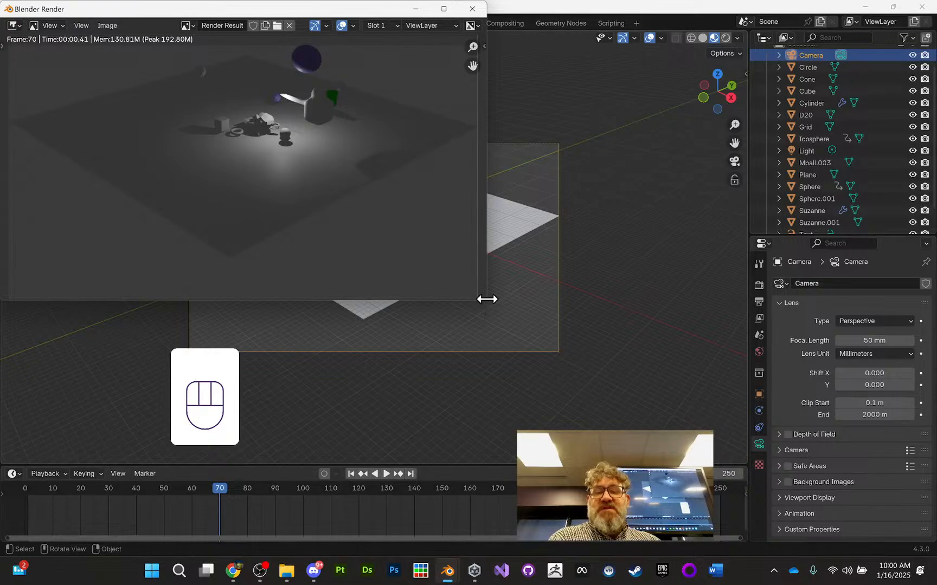
drag(487, 299, 739, 300)
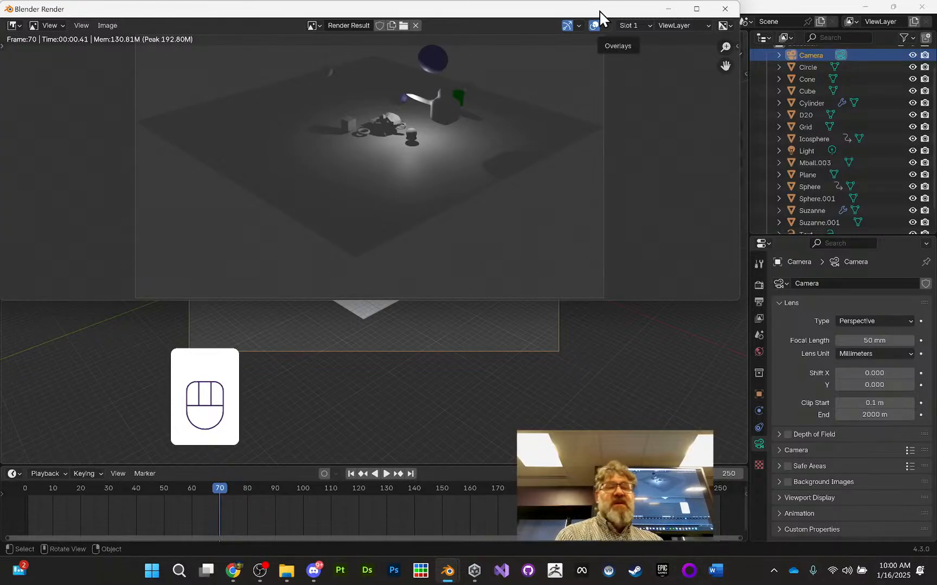
click(726, 9)
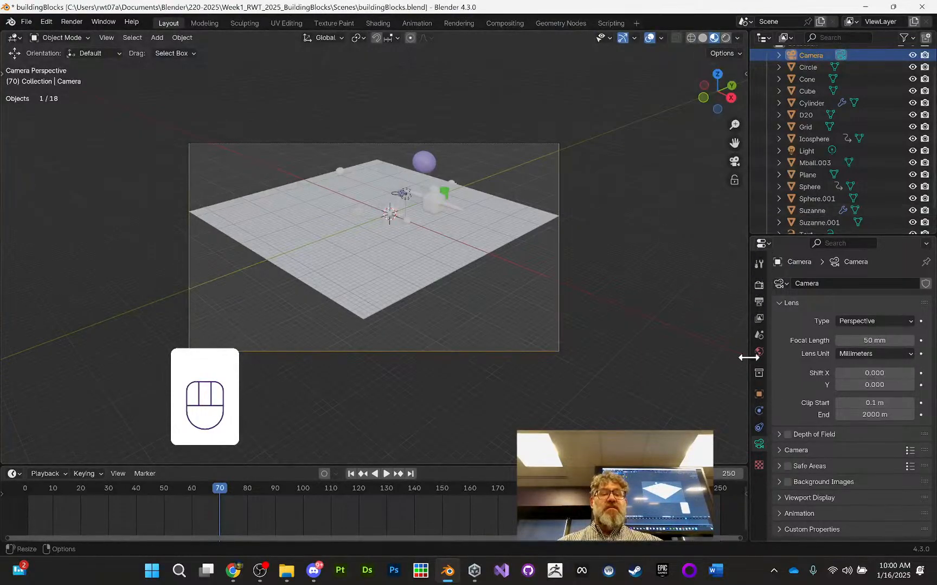
Set the scene's render engine to Cycles and view its sampling settings
click(759, 284)
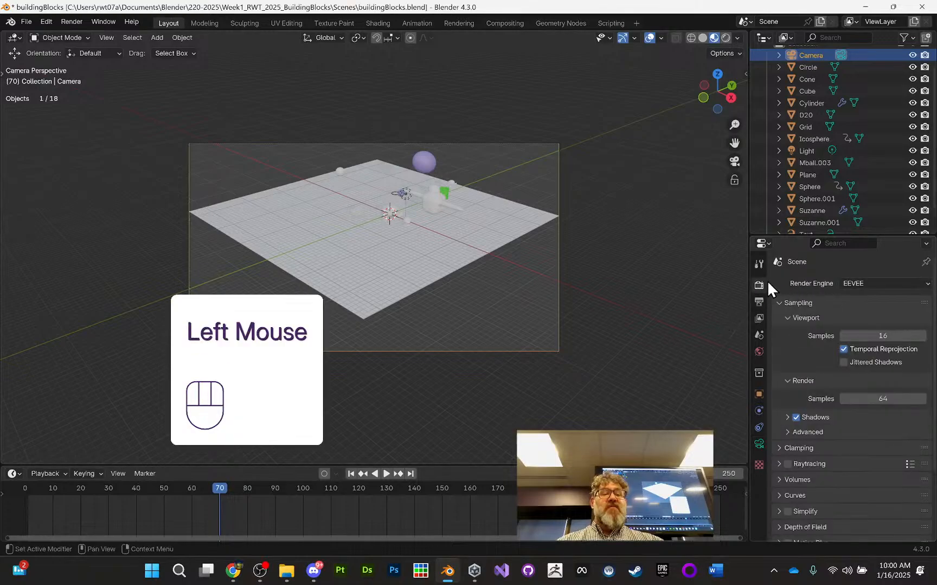
click(879, 284)
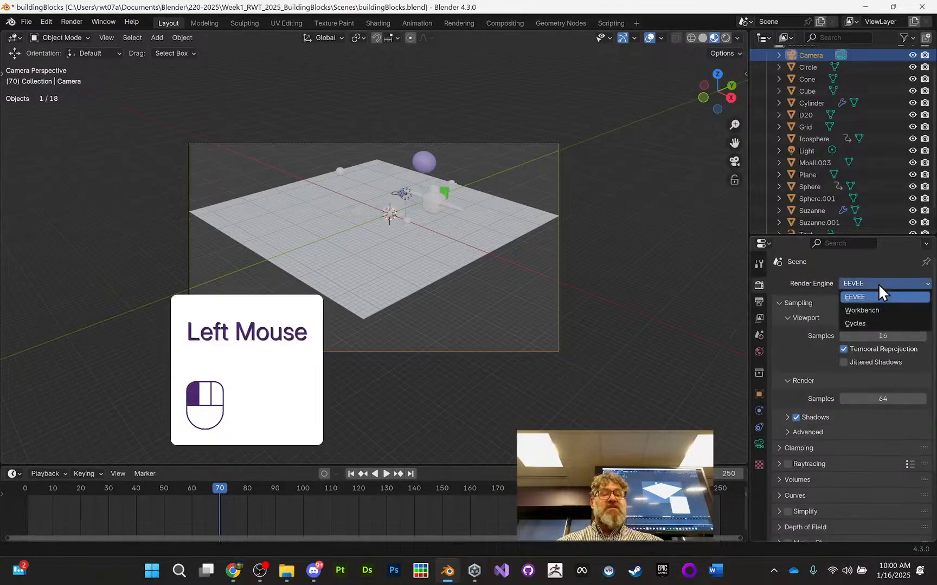
click(868, 320)
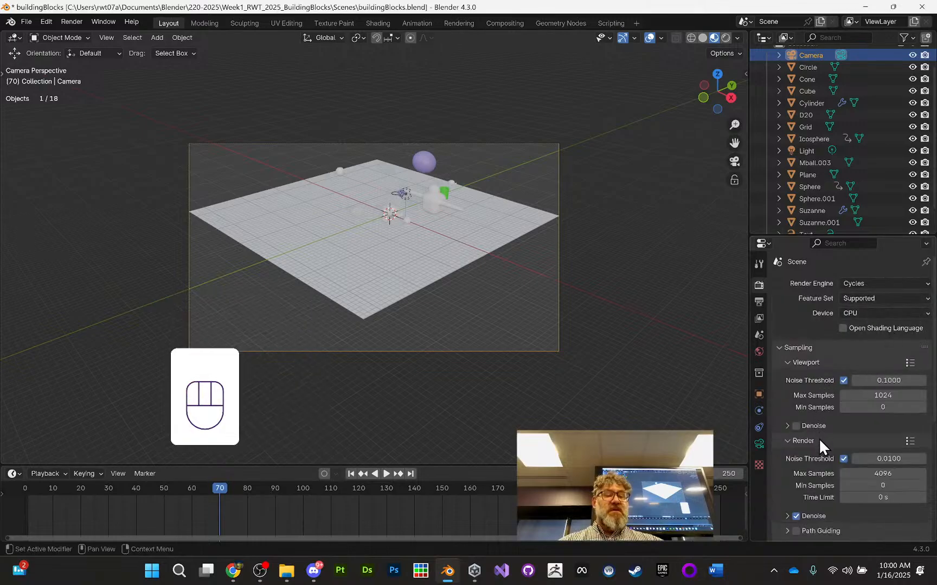
scroll(828, 447, down, 2)
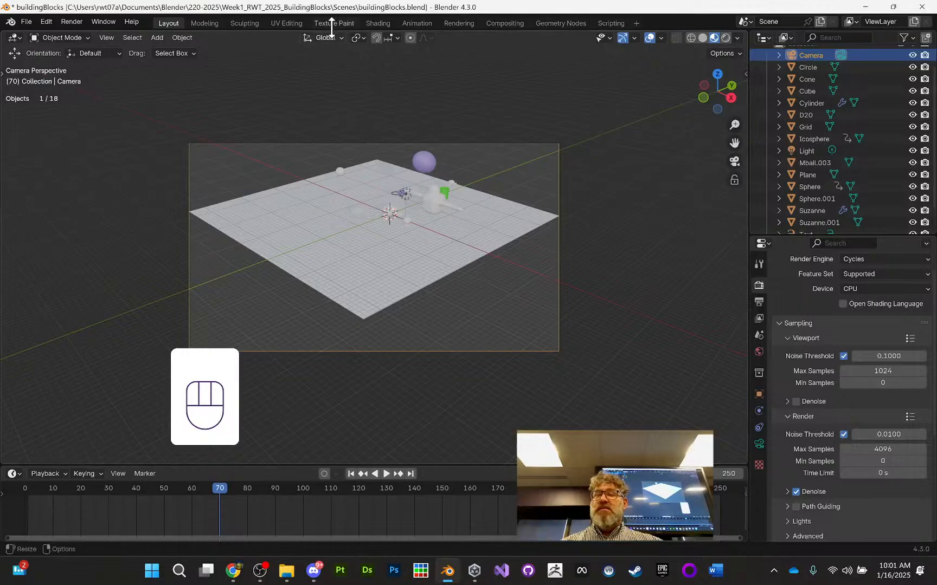
Render frame 70 as a still image with Cycles, inspect the objects and shadows in a maximized render window, and close it
click(69, 22)
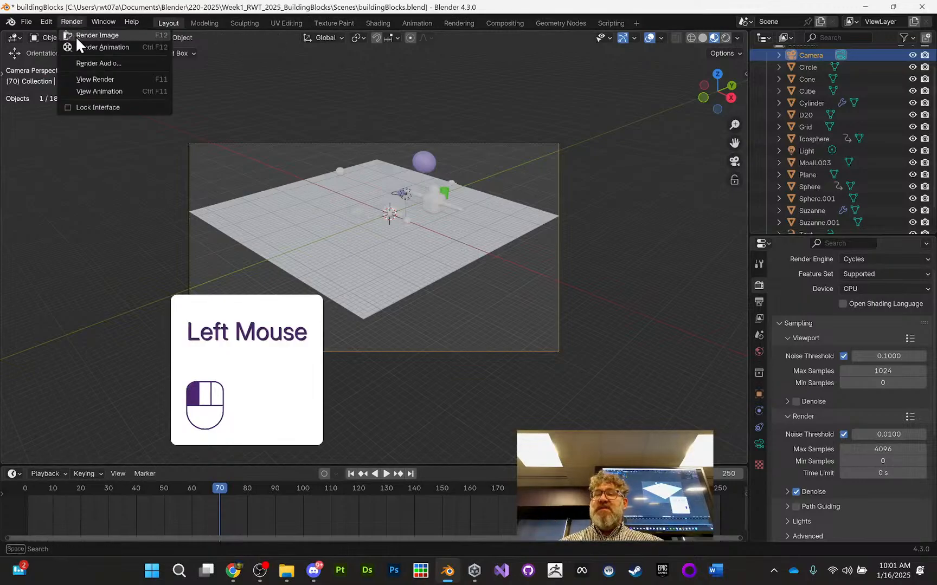
click(75, 36)
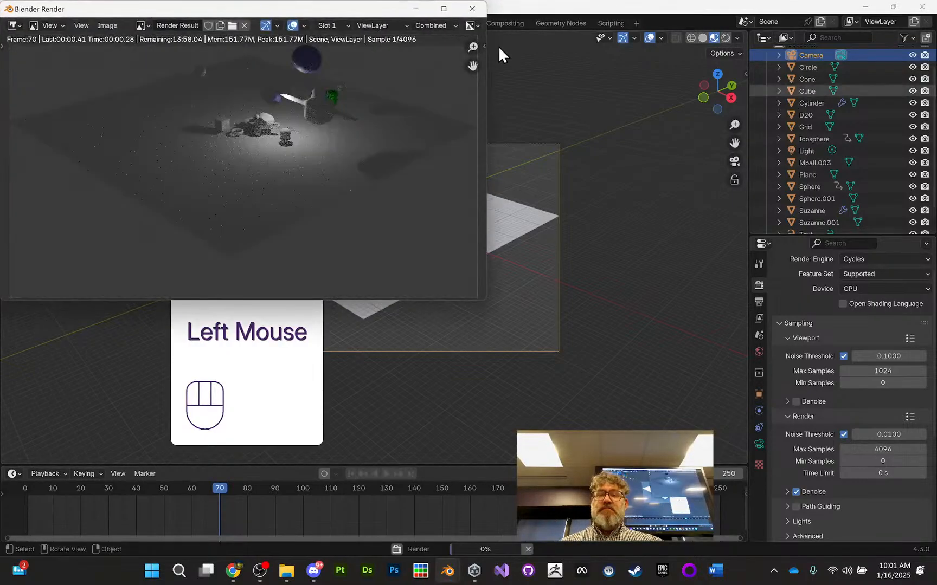
click(444, 9)
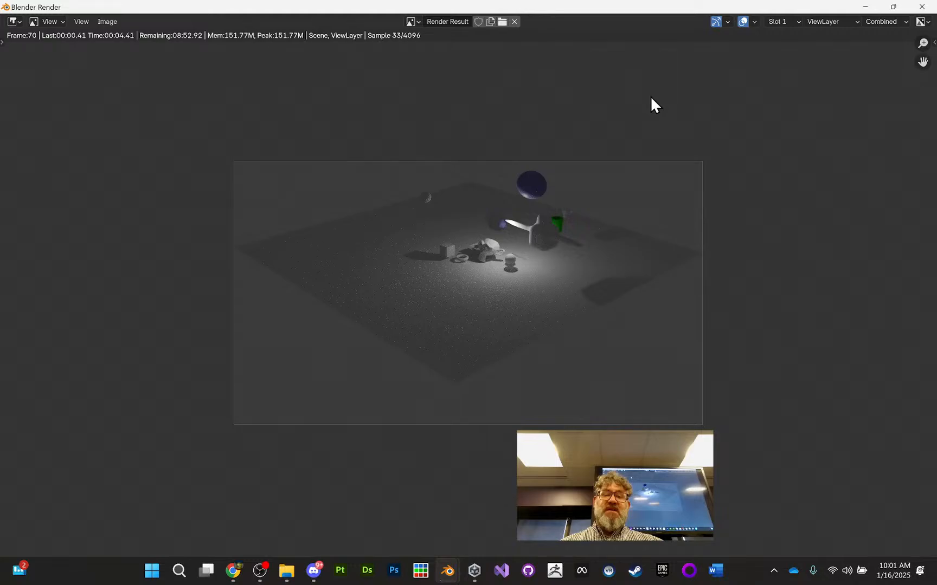
scroll(523, 240, up, 2)
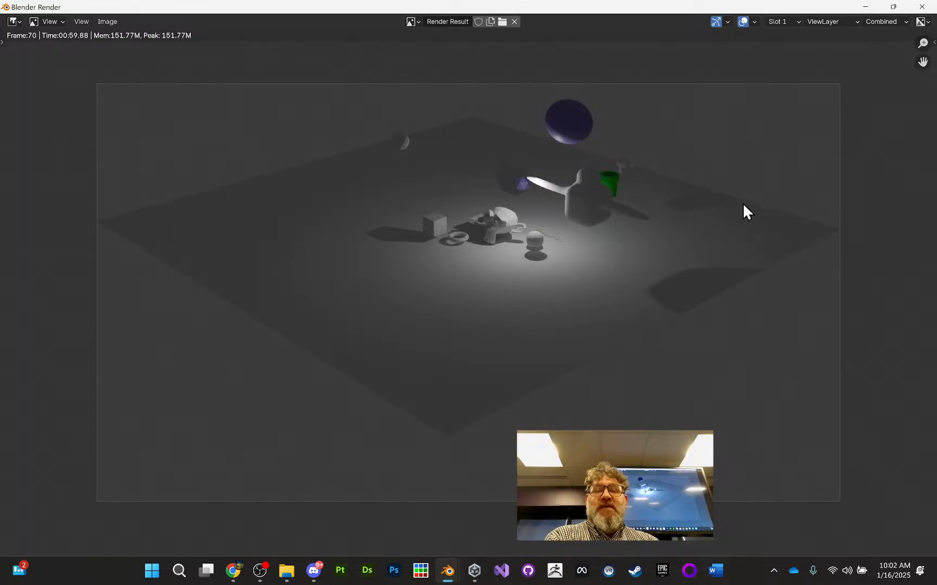
scroll(613, 256, up, 5)
scroll(601, 251, down, 2)
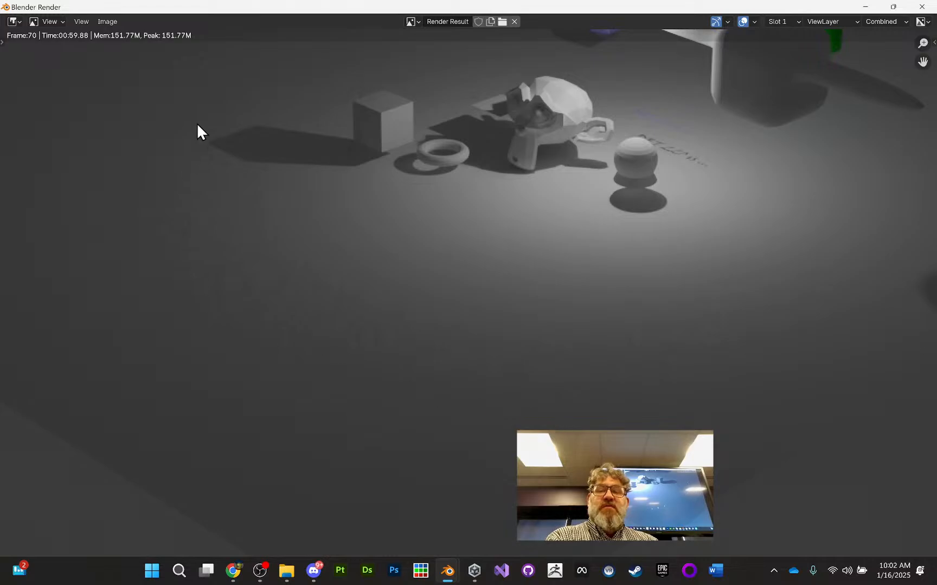
scroll(589, 302, down, 3)
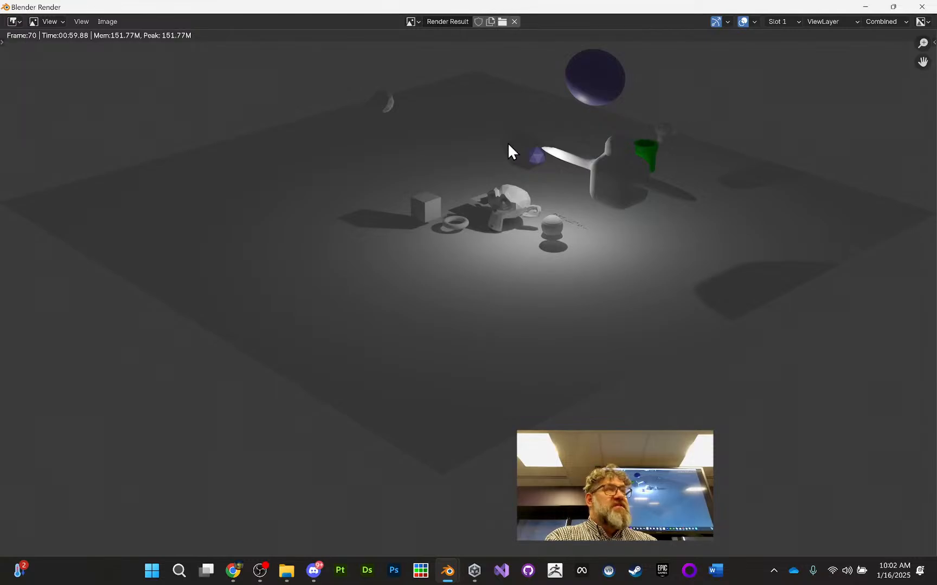
scroll(482, 227, up, 4)
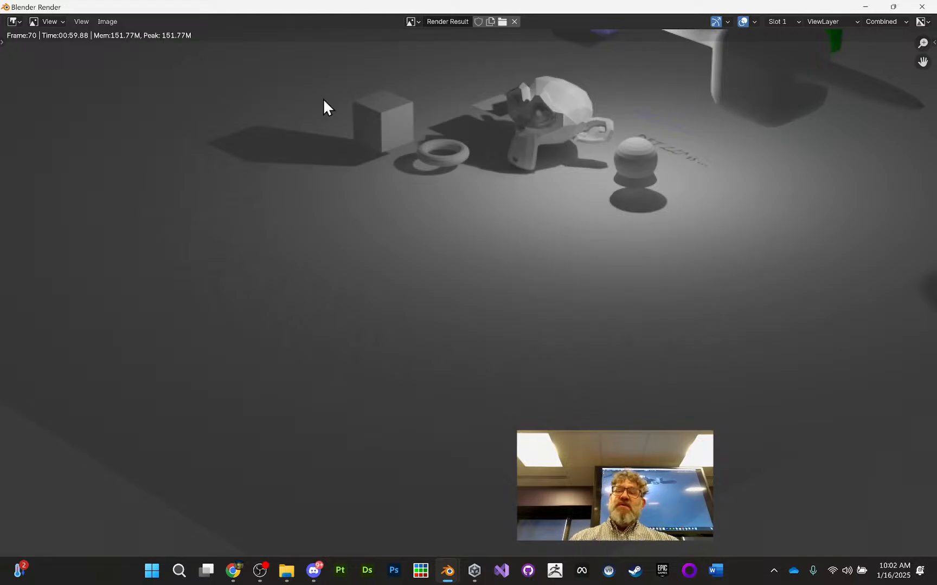
click(922, 7)
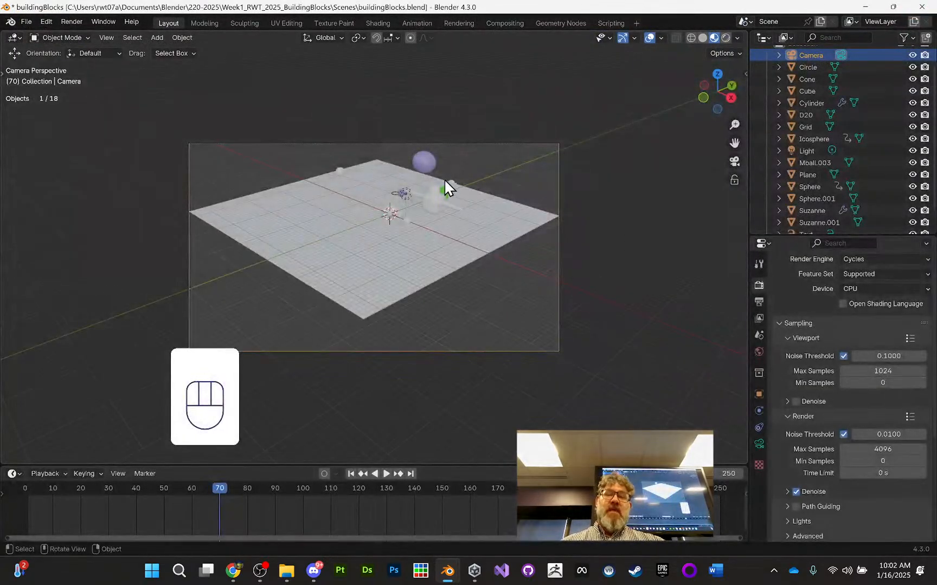
Change the render engine to Workbench, render frame 70 as a still image, and close the render window
click(865, 258)
click(861, 286)
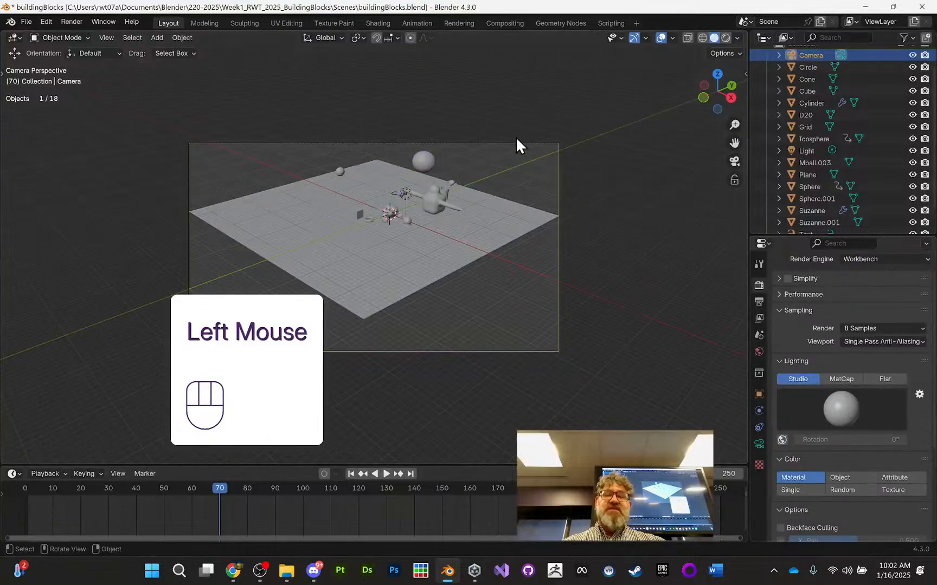
click(70, 22)
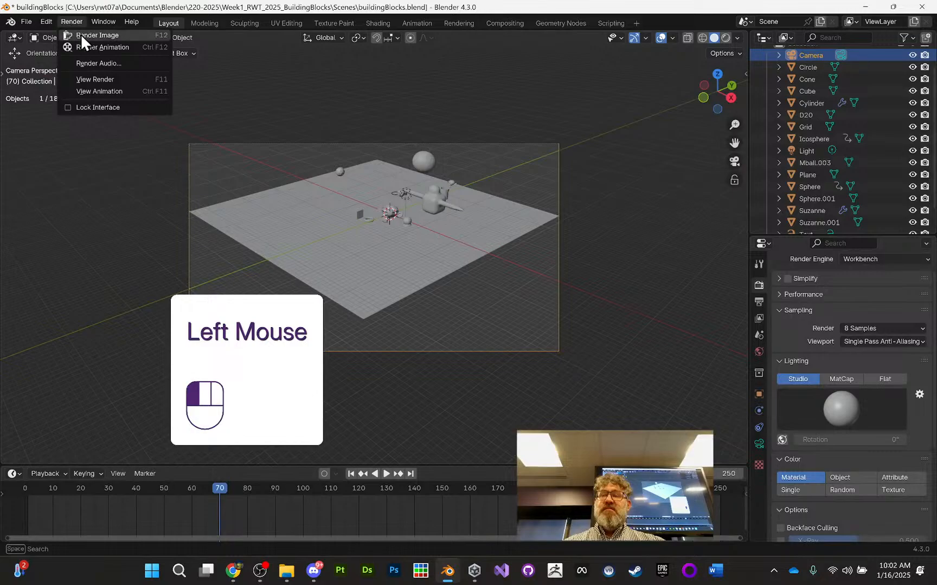
click(82, 37)
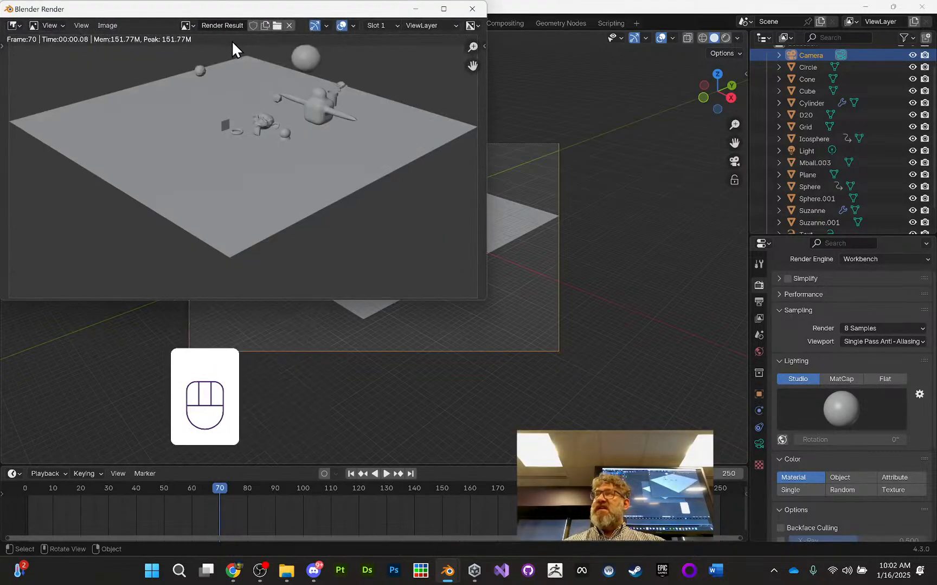
click(480, 9)
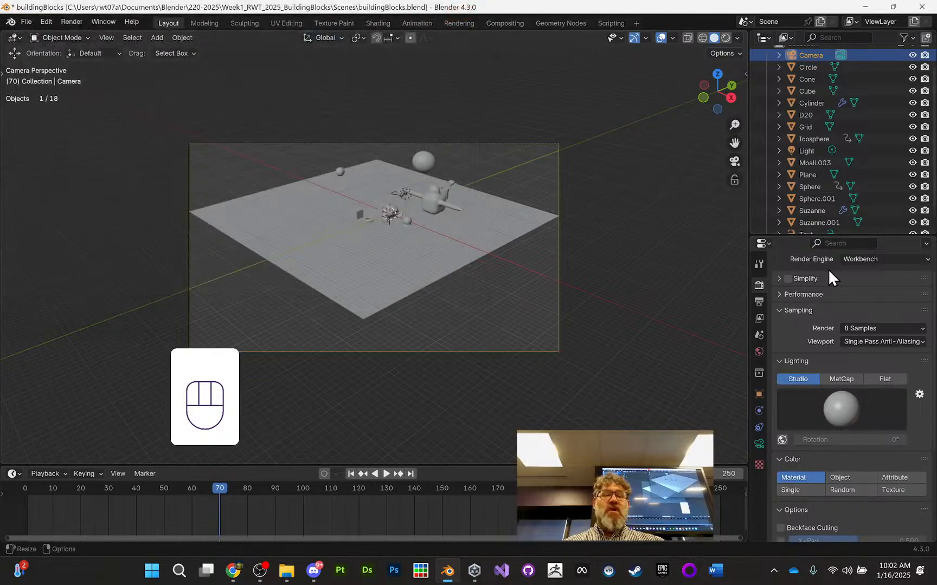
Set the render engine back to Cycles and review its sampling settings
click(881, 259)
click(869, 298)
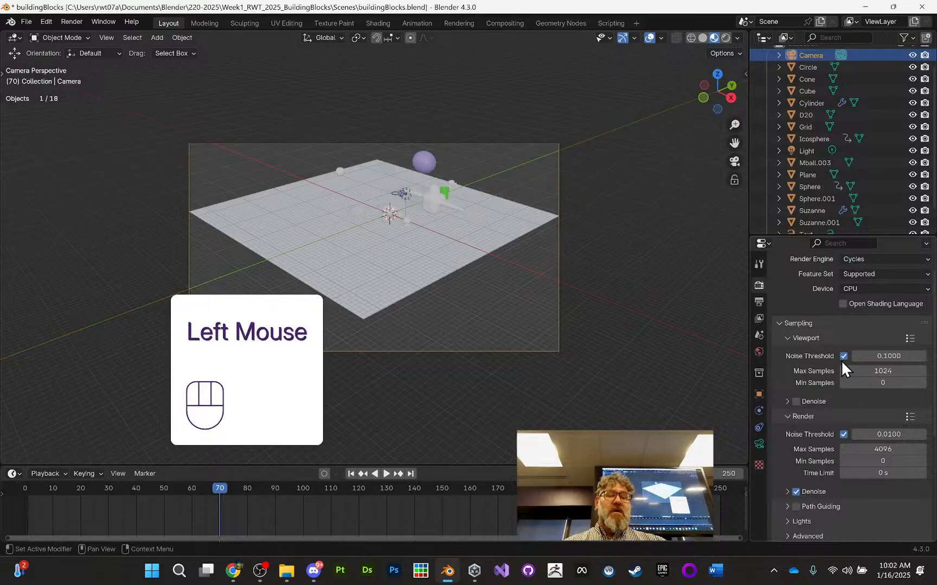
scroll(838, 366, down, 2)
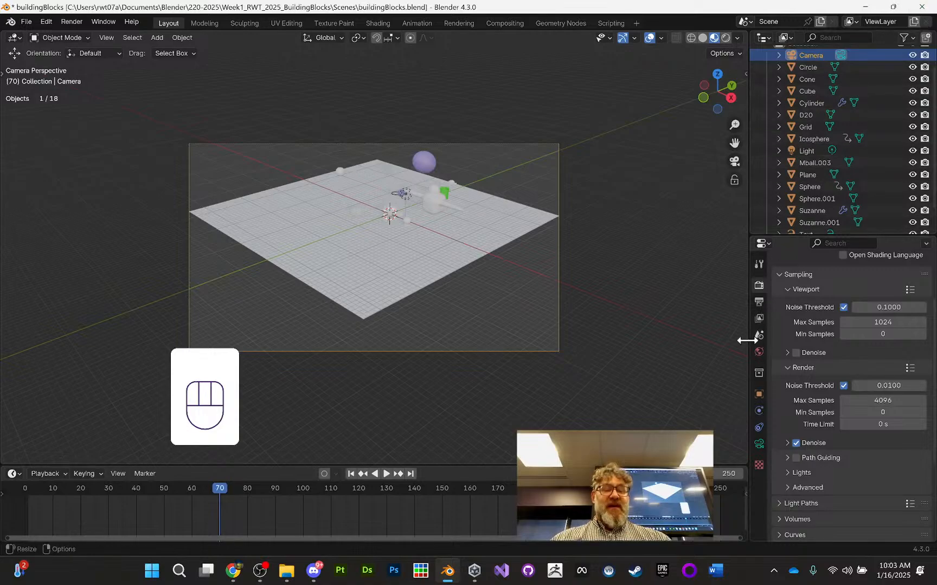
Switch to OBS and stop the live stream
mouse_move(443, 576)
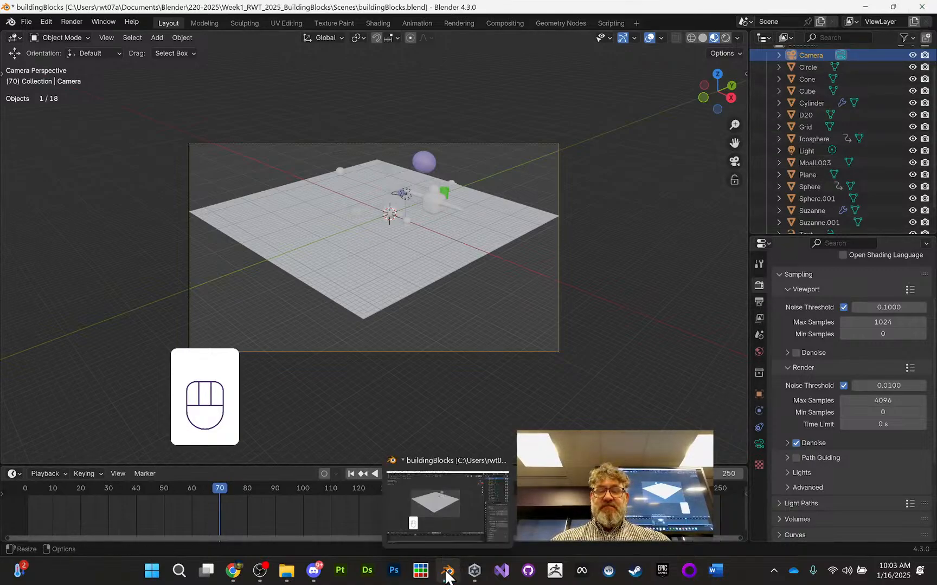
click(261, 570)
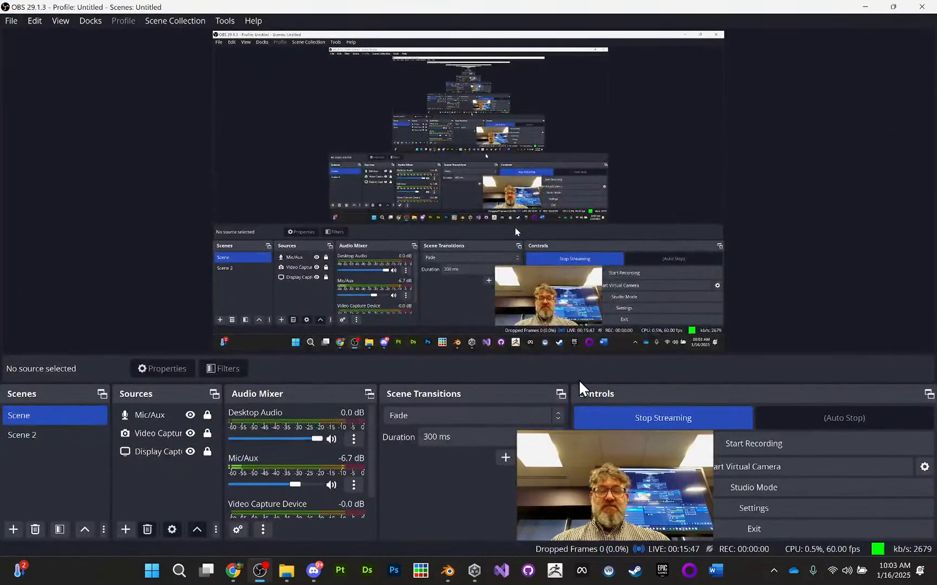
click(654, 417)
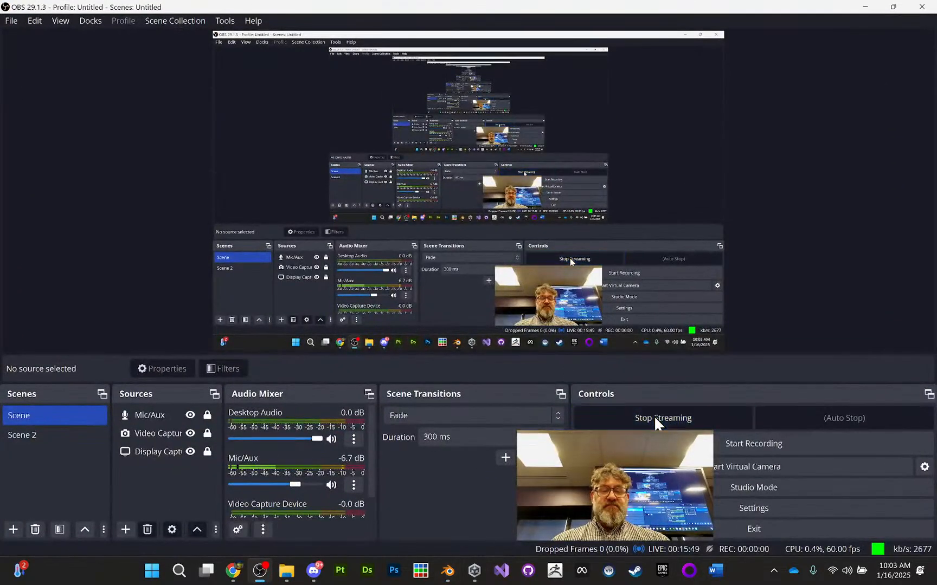